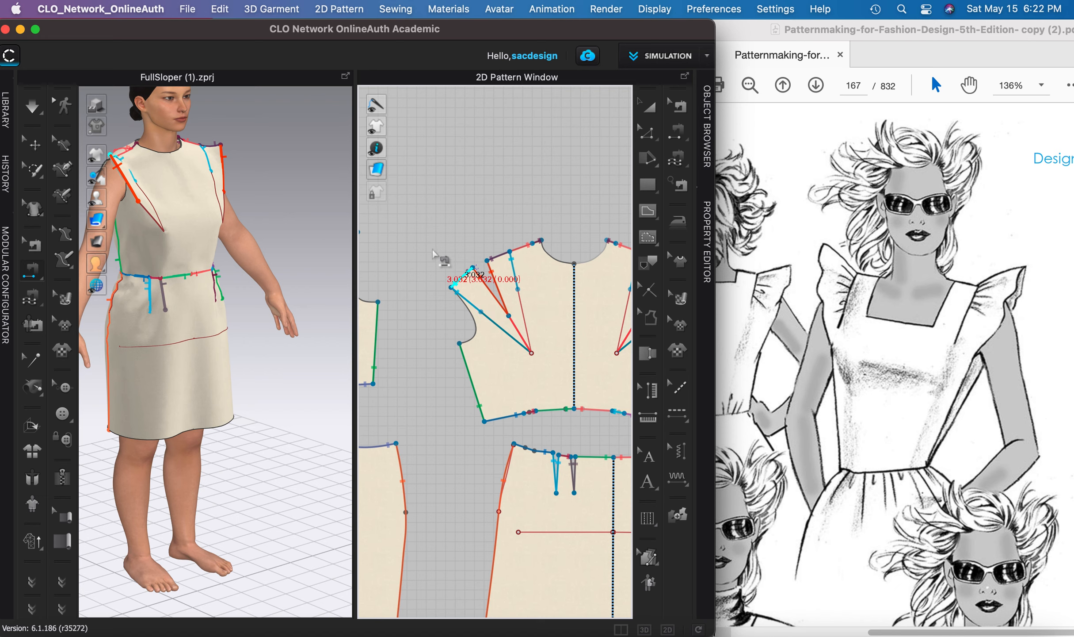
# Shorten the seam along both legs of the open shoulder dart on the front bodice to about 4.57.
pyautogui.click(449, 277)
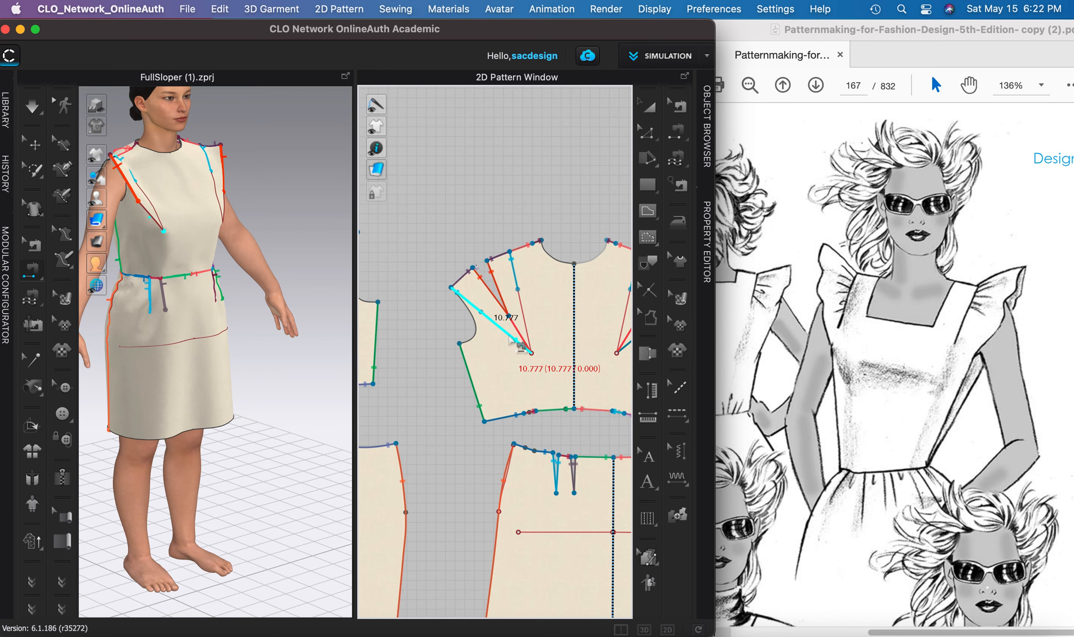
pyautogui.scroll(3, 473, 274)
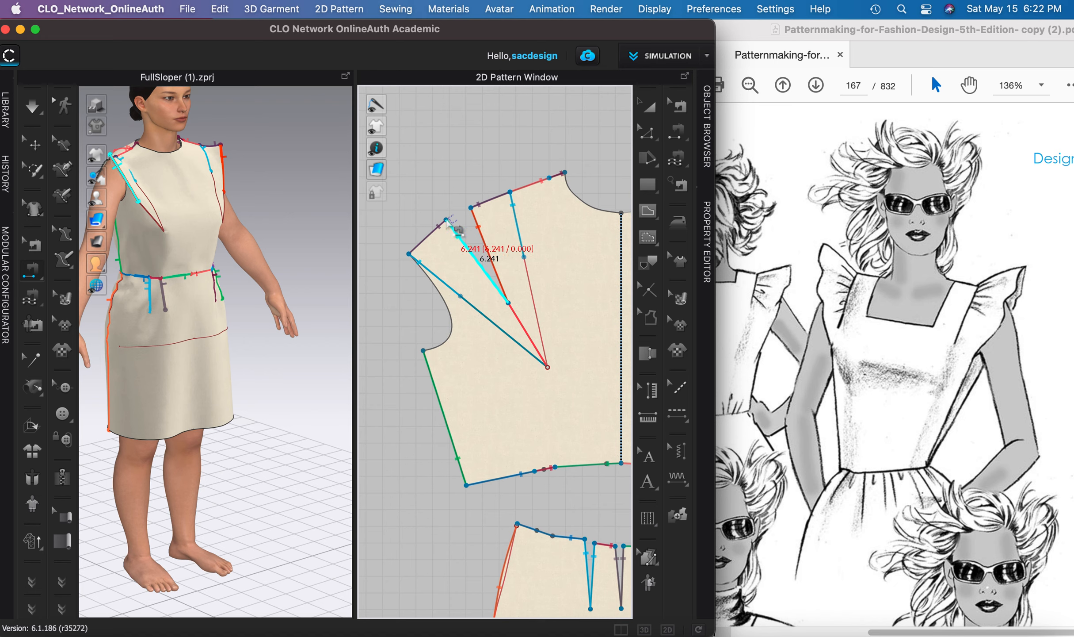
pyautogui.click(680, 106)
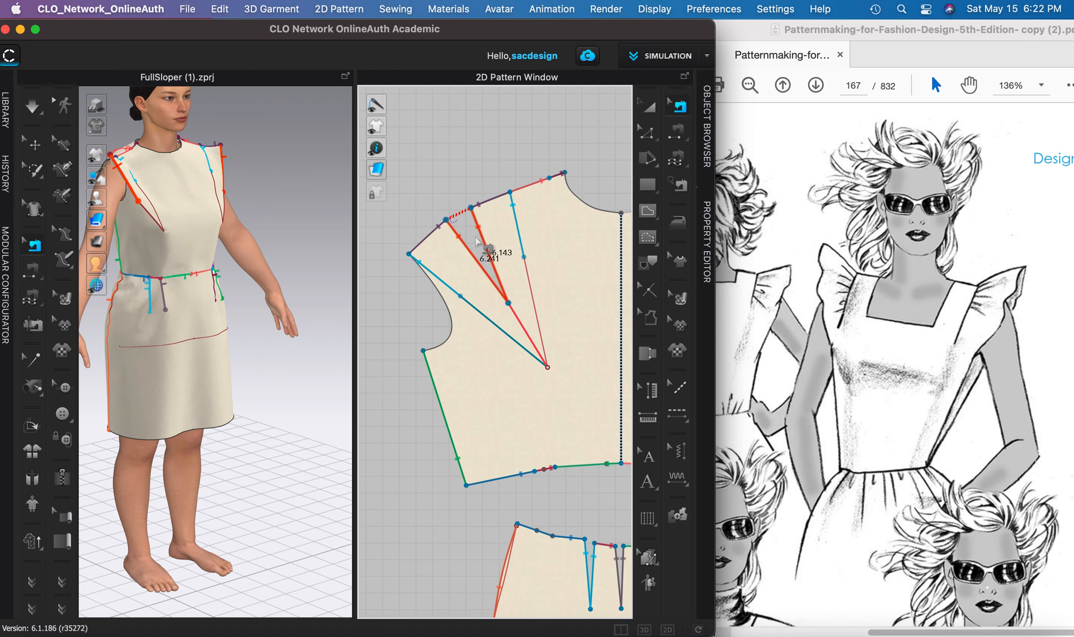
pyautogui.click(489, 247)
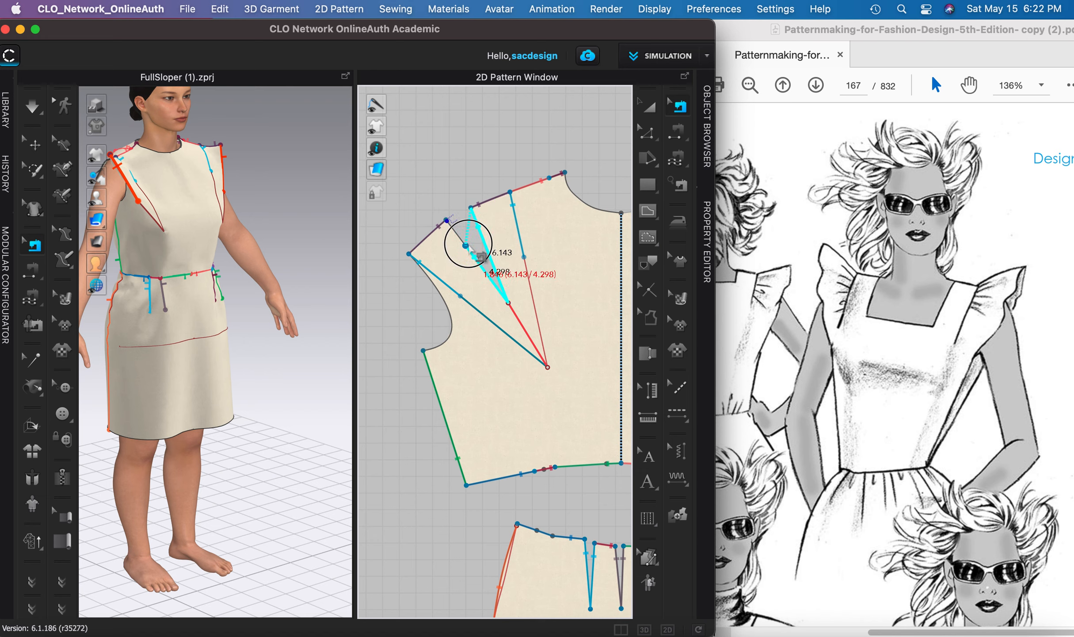
pyautogui.click(463, 243)
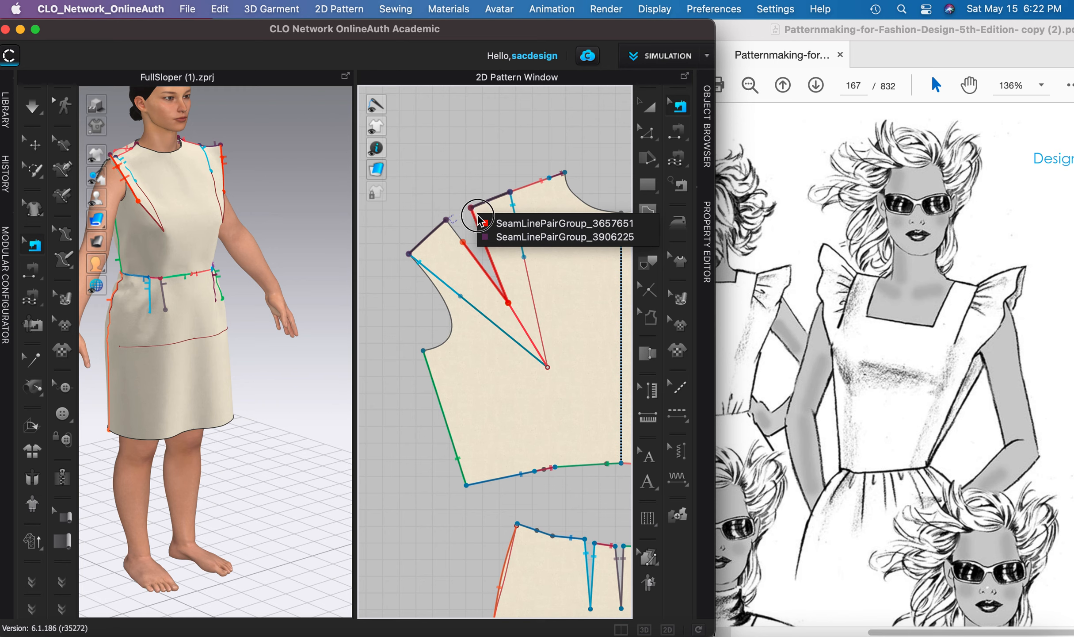
pyautogui.moveTo(472, 208); pyautogui.dragTo(482, 233)
pyautogui.click(487, 239)
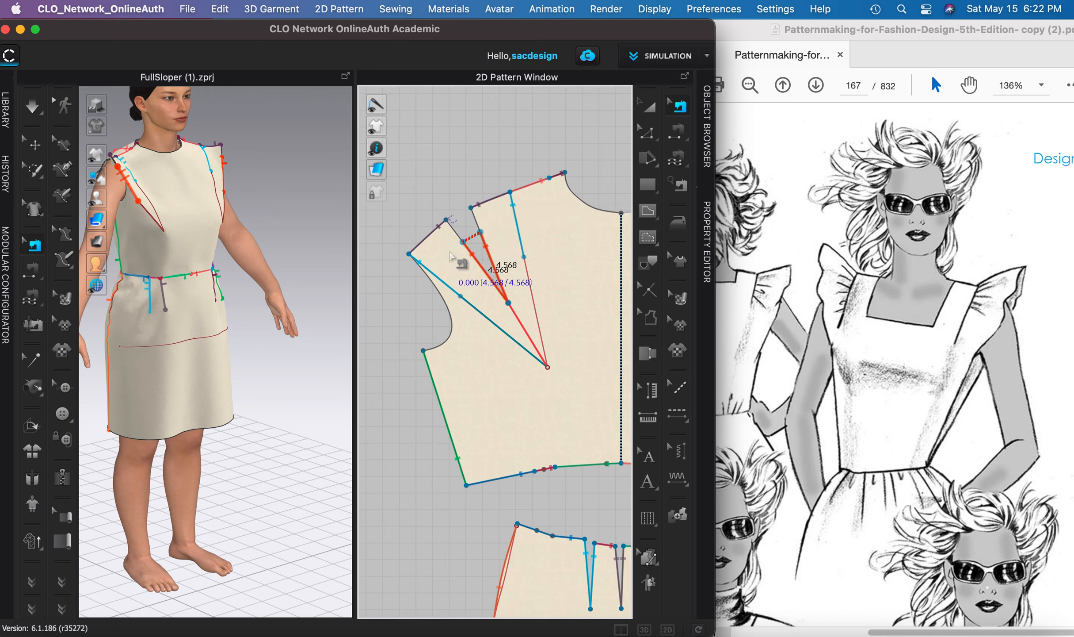
# Extend the outer shoulder segment beside the open dart outward by about 3.6, using Edit Pattern on its shoulder edge.
pyautogui.scroll(2, 460, 247)
pyautogui.scroll(-4, 455, 252)
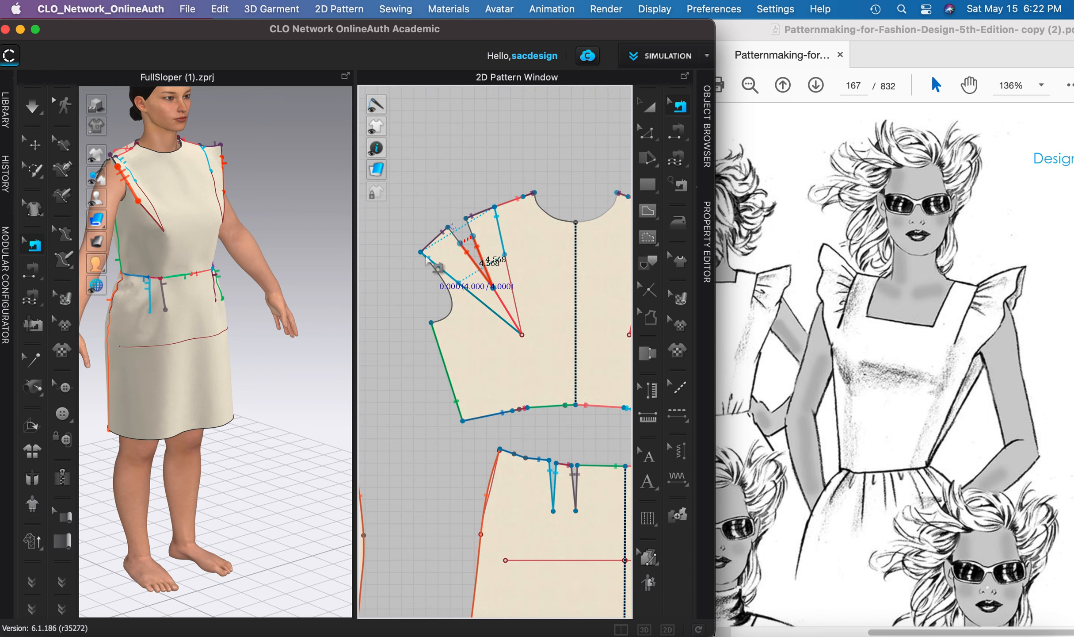
pyautogui.scroll(-3, 501, 241)
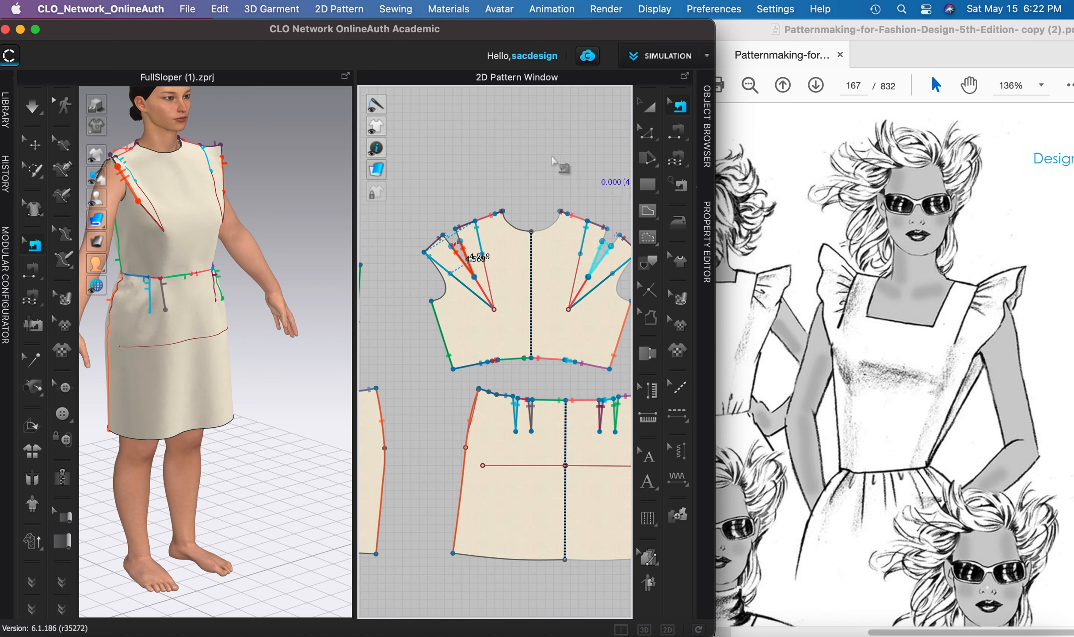
pyautogui.click(649, 133)
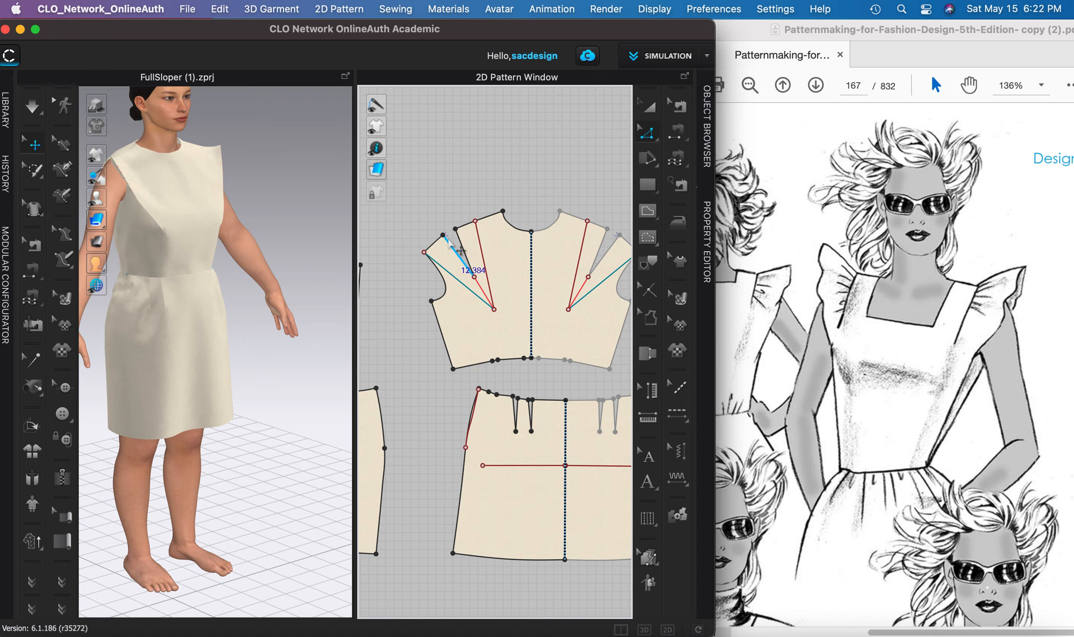
pyautogui.moveTo(439, 245); pyautogui.dragTo(418, 217)
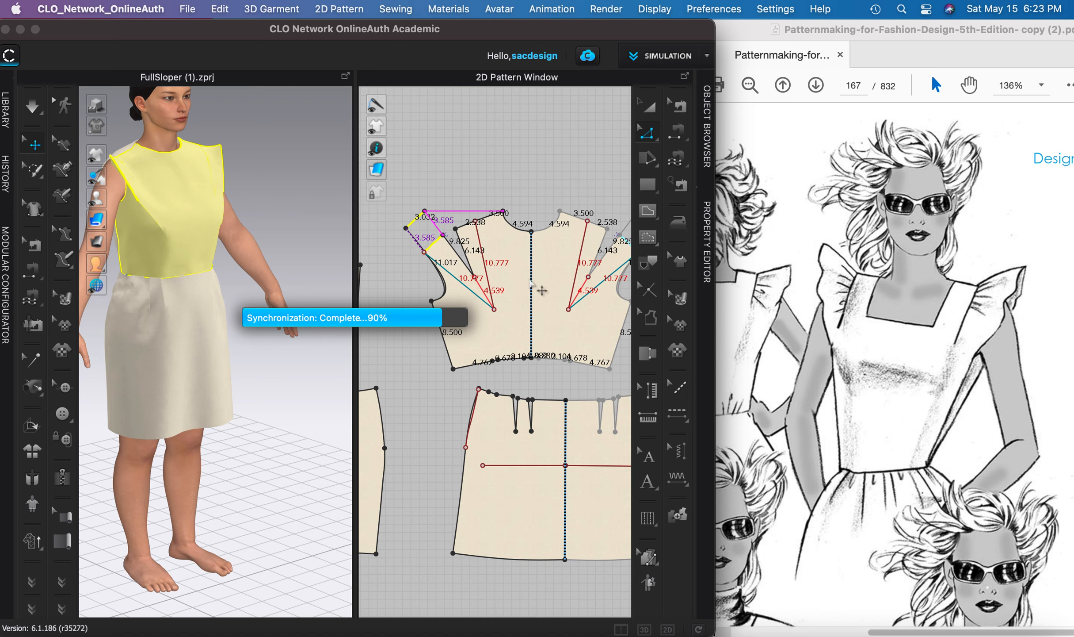
pyautogui.click(210, 247)
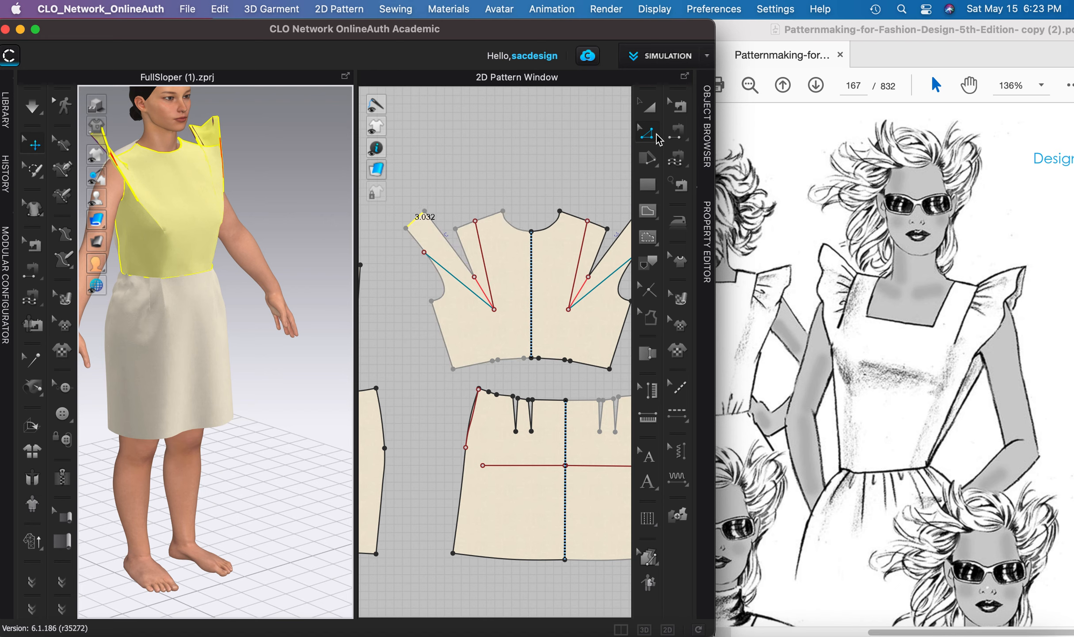
# Shorten the dart seam on the extended outer leg to 4.568 to match the inner leg.
pyautogui.click(681, 109)
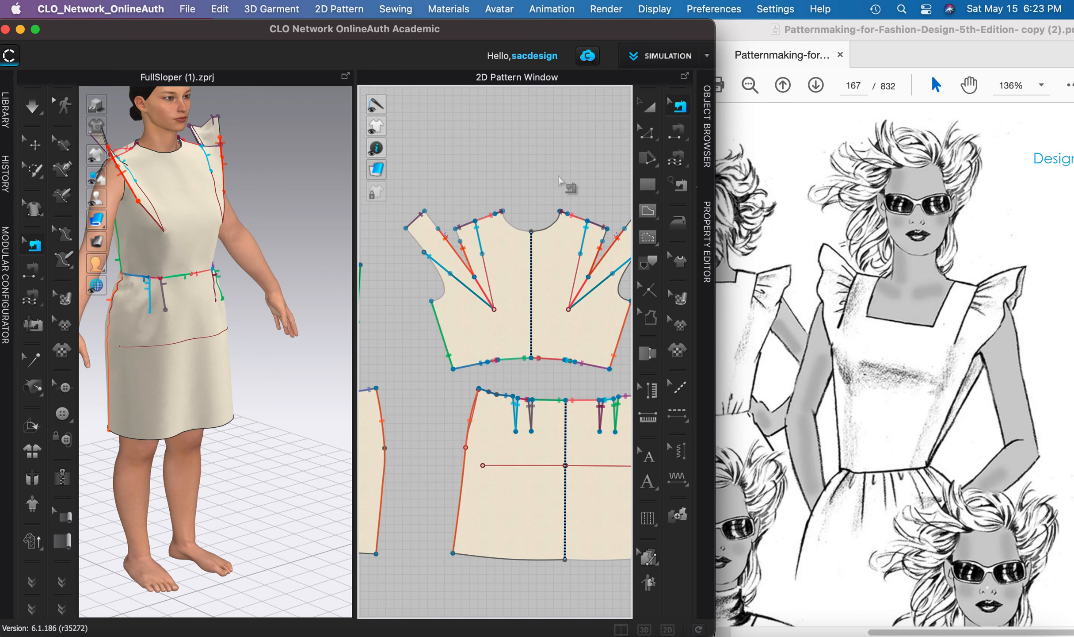
pyautogui.scroll(4, 482, 227)
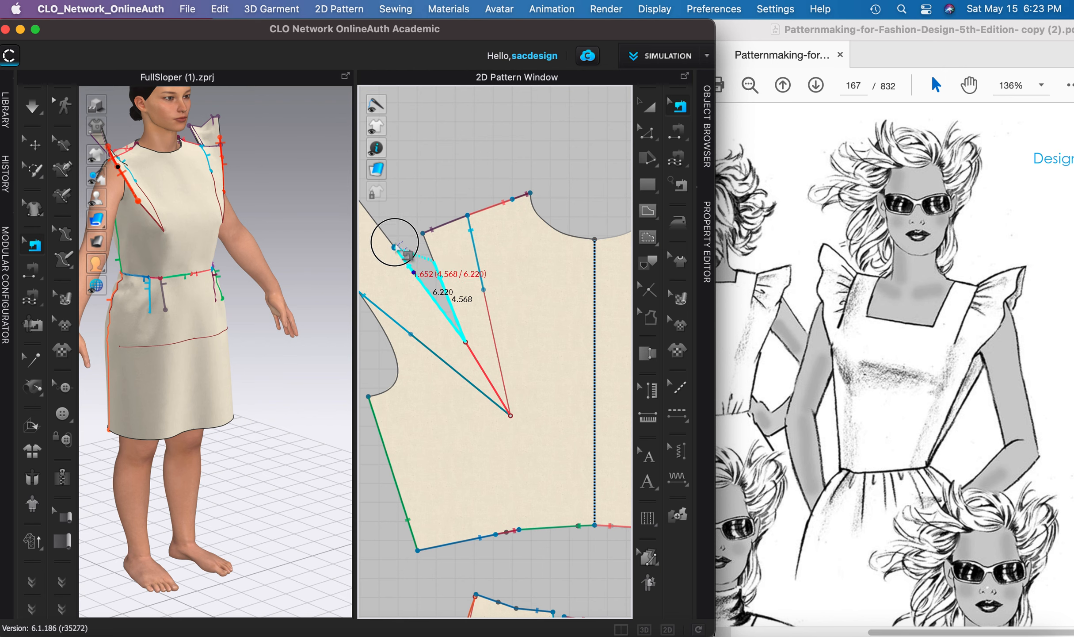
pyautogui.click(413, 271)
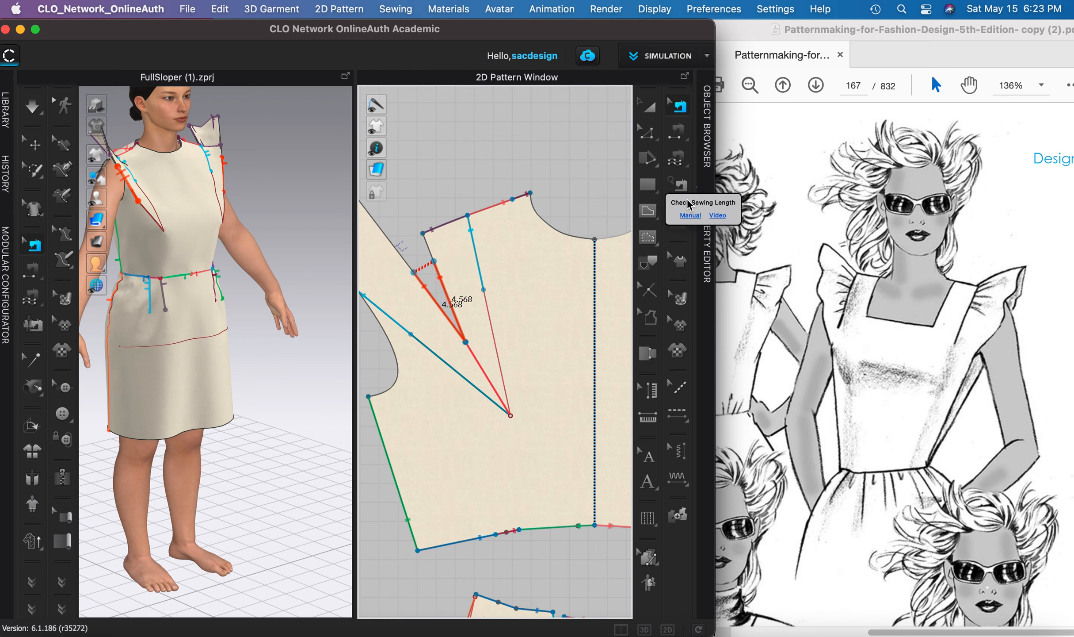
# Free-sew the inner dart leg's 1.576 upper section to the remaining upper length of the extended outer leg.
pyautogui.click(681, 162)
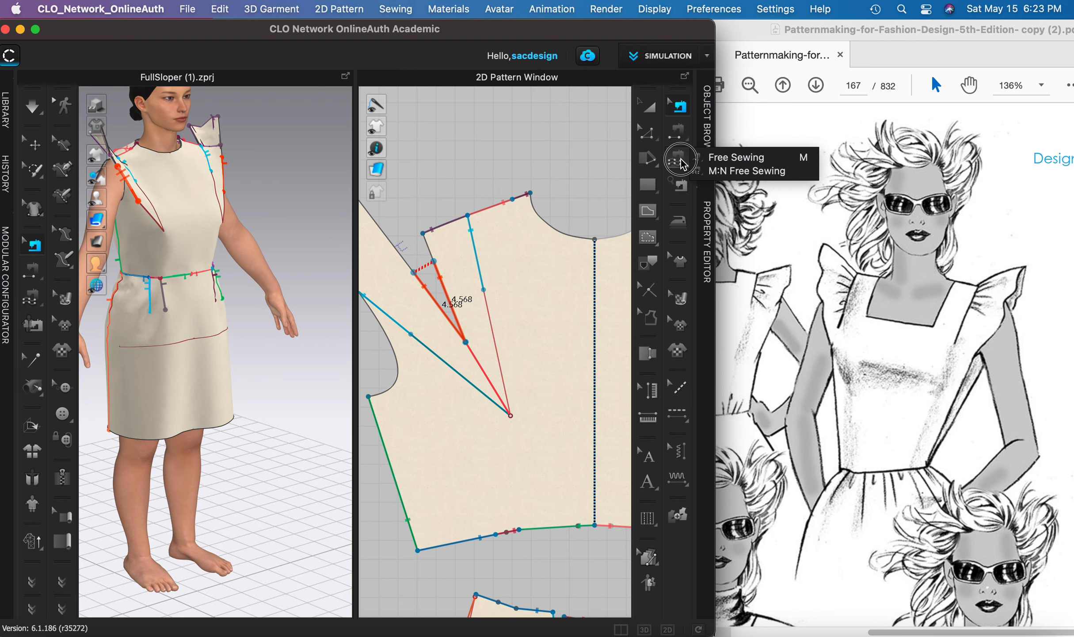
pyautogui.click(776, 163)
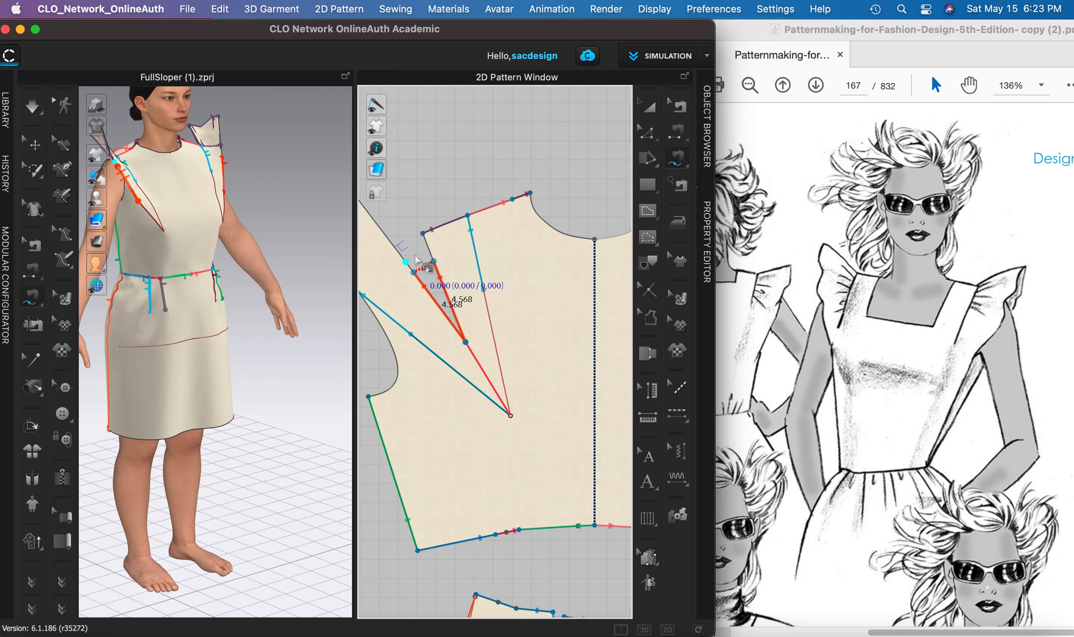
pyautogui.moveTo(406, 256); pyautogui.dragTo(467, 264, button='middle')
pyautogui.click(484, 240)
pyautogui.click(494, 268)
pyautogui.click(414, 200)
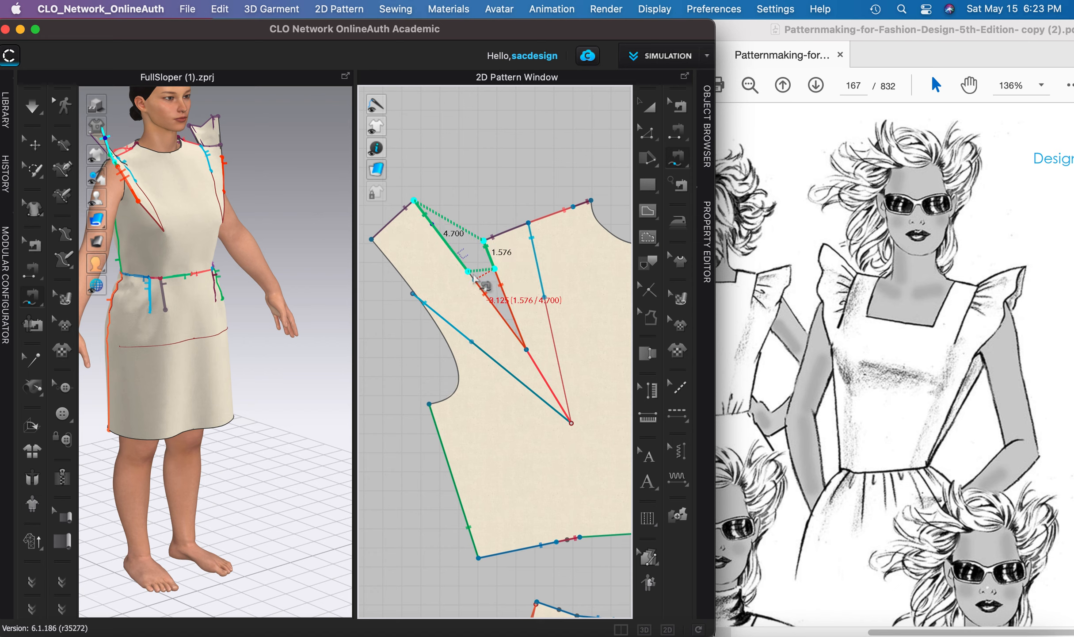
pyautogui.scroll(-3, 469, 271)
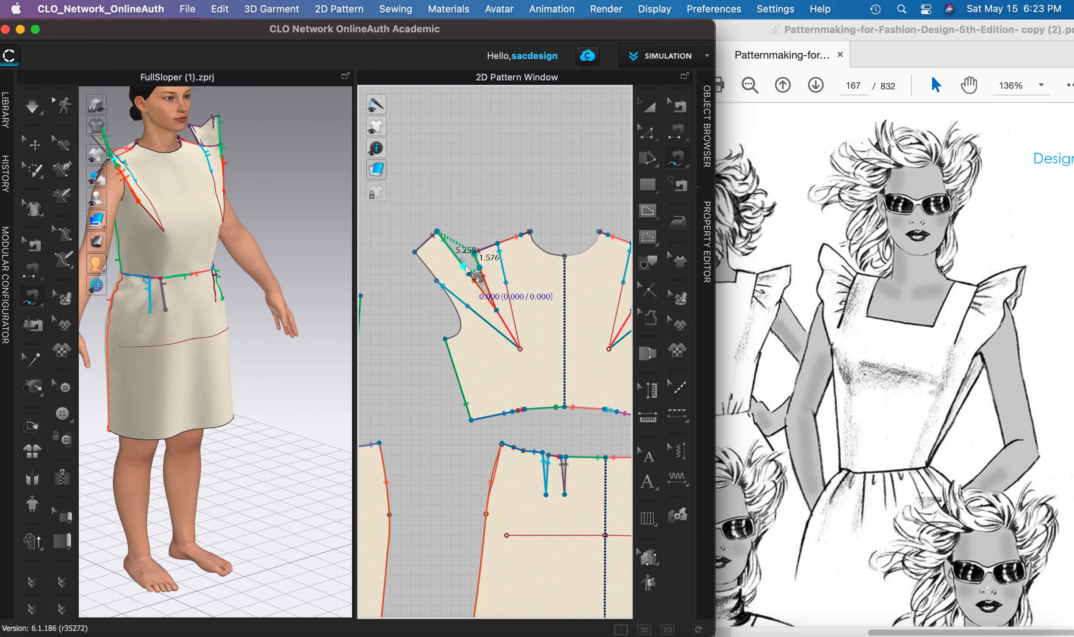
# Simulate the garment and examine the ruffles at both shoulders from the front.
pyautogui.moveTo(219, 226); pyautogui.dragTo(194, 222, button='right')
pyautogui.press('space')
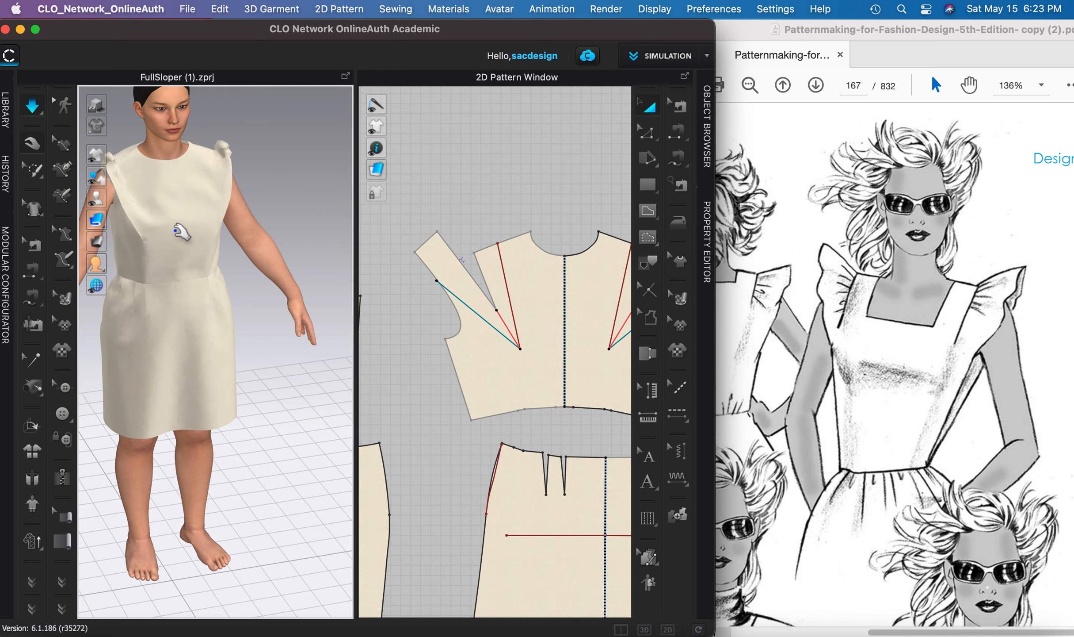
pyautogui.moveTo(232, 234)
pyautogui.mouseDown(button='right')
pyautogui.moveTo(259, 233)
pyautogui.moveTo(188, 222)
pyautogui.moveTo(242, 219)
pyautogui.mouseUp(button='right')
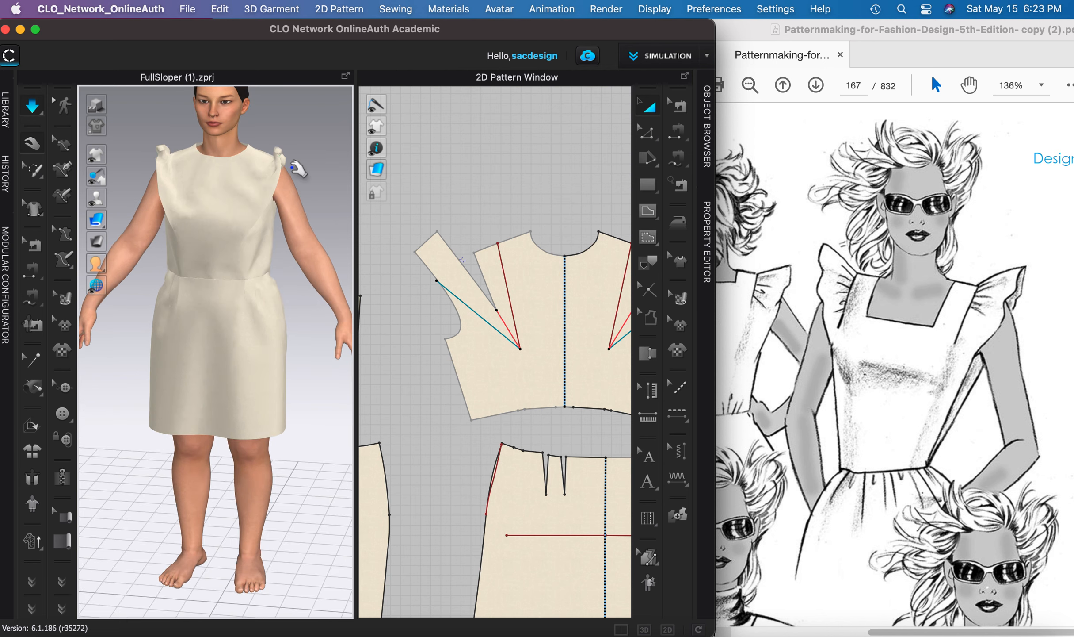
pyautogui.scroll(-3, 300, 177)
pyautogui.scroll(-3, 300, 177)
pyautogui.moveTo(290, 233); pyautogui.dragTo(278, 386, button='middle')
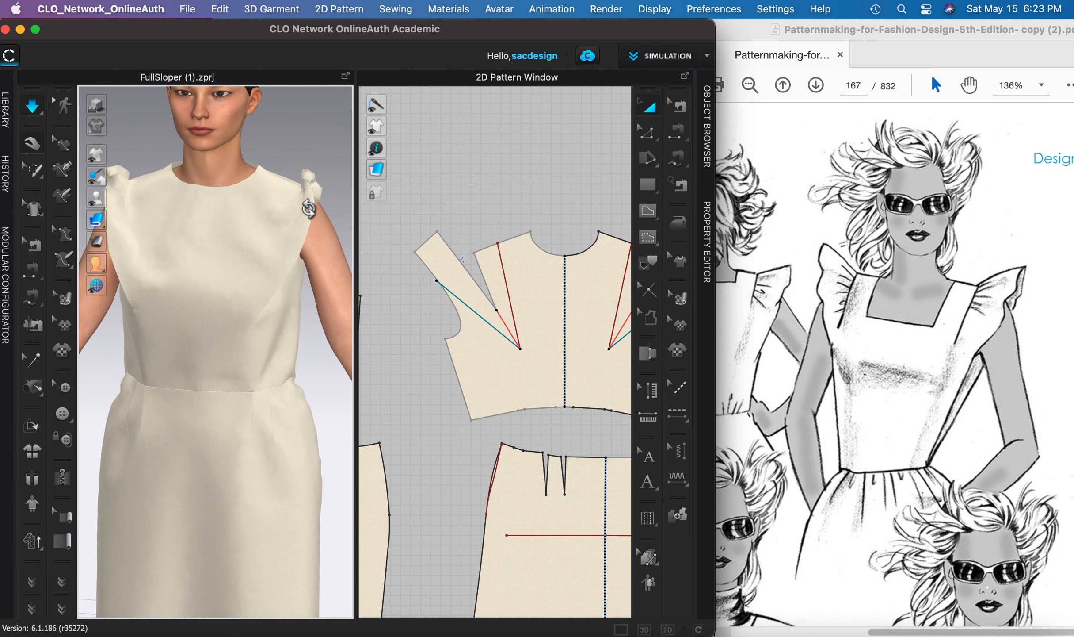
pyautogui.moveTo(309, 208); pyautogui.dragTo(329, 208, button='right')
# Strengthen the front bodice pattern in the simulation and view the shoulder ruffles from above.
pyautogui.click(180, 233)
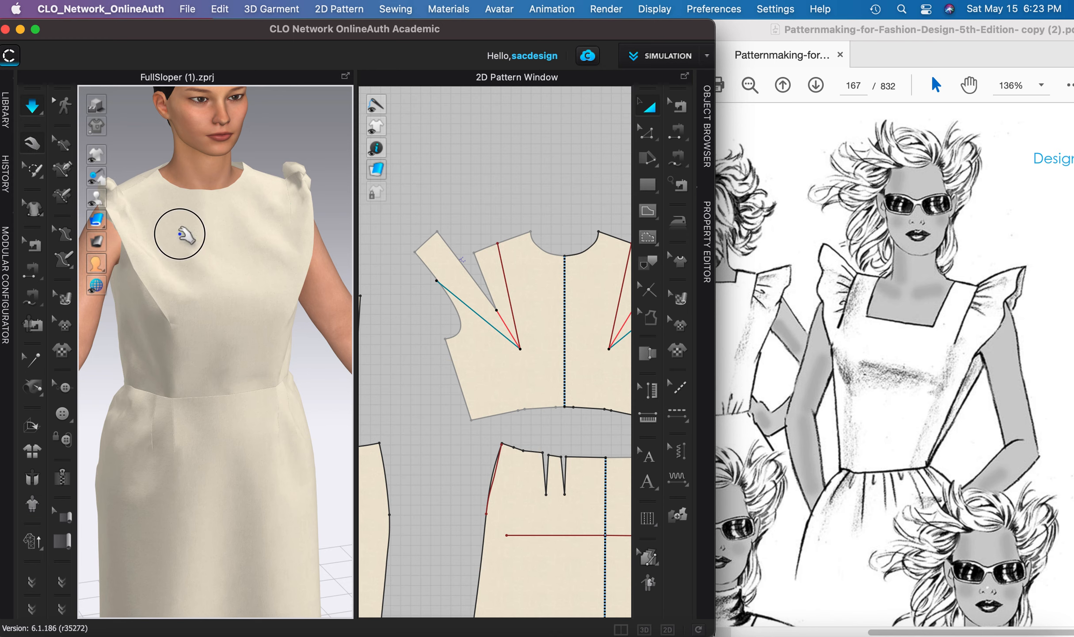
pyautogui.rightClick(180, 233)
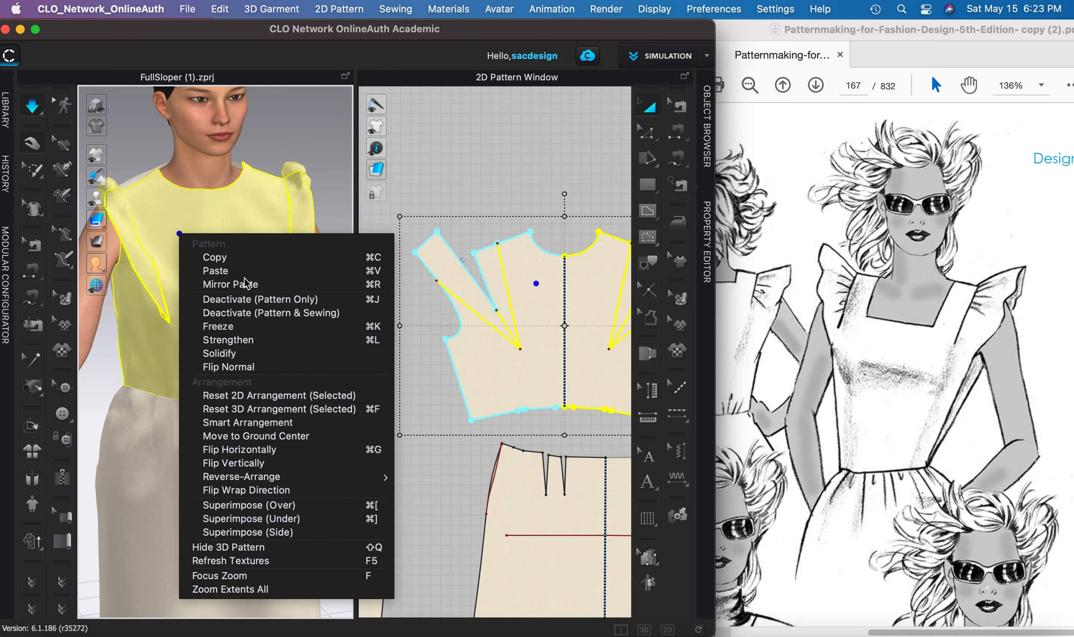
pyautogui.click(238, 341)
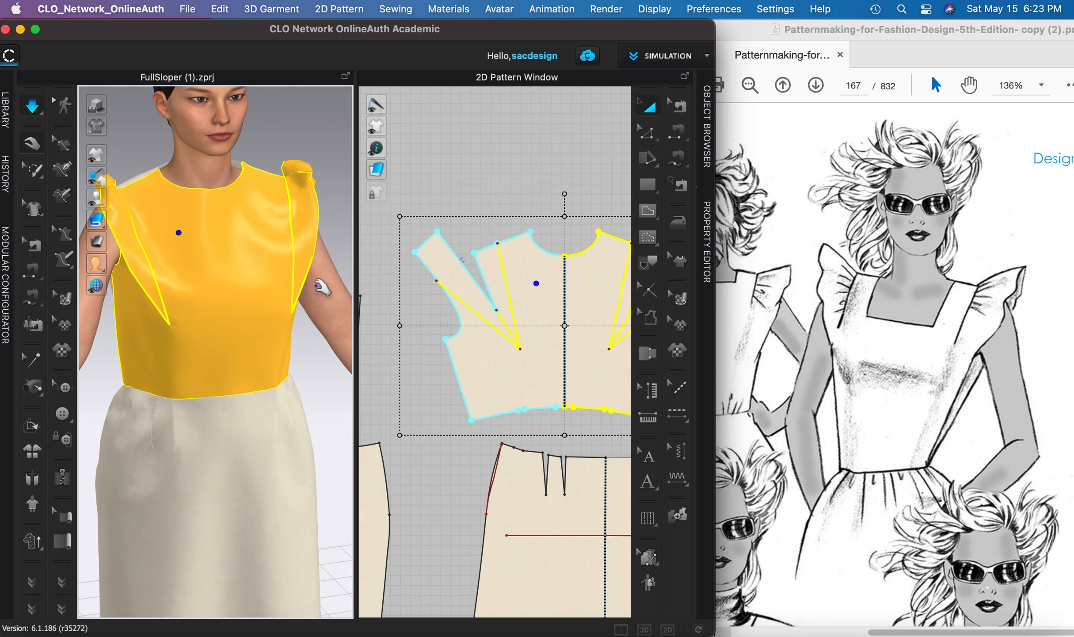
pyautogui.moveTo(257, 254); pyautogui.dragTo(309, 299, button='right')
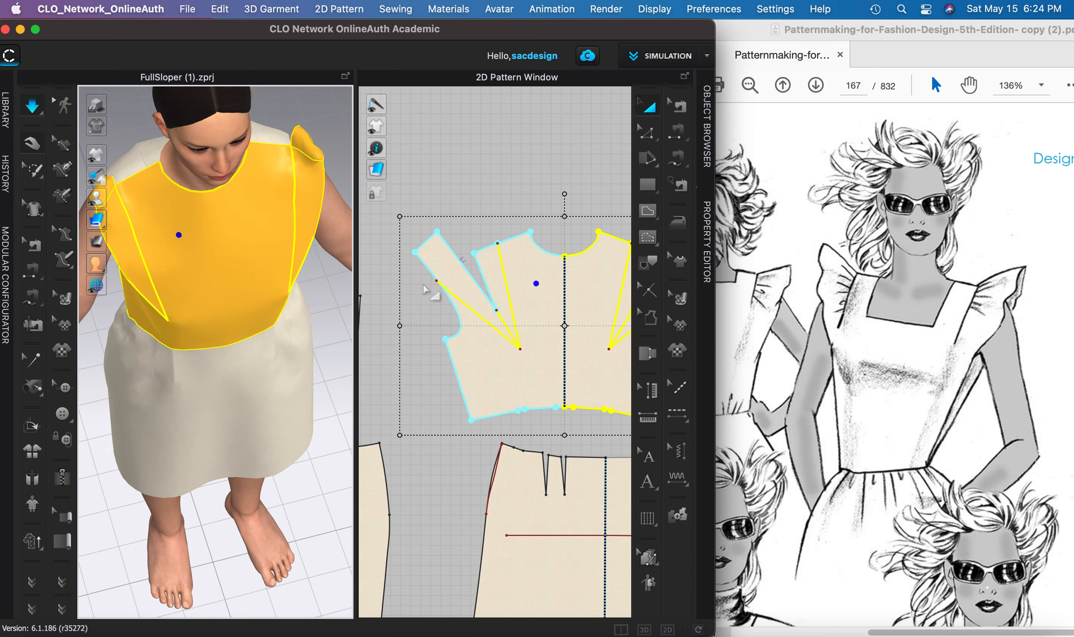
# Display the seam lines with Edit Sewing and examine the shoulder and armhole areas from the back and front.
pyautogui.click(675, 113)
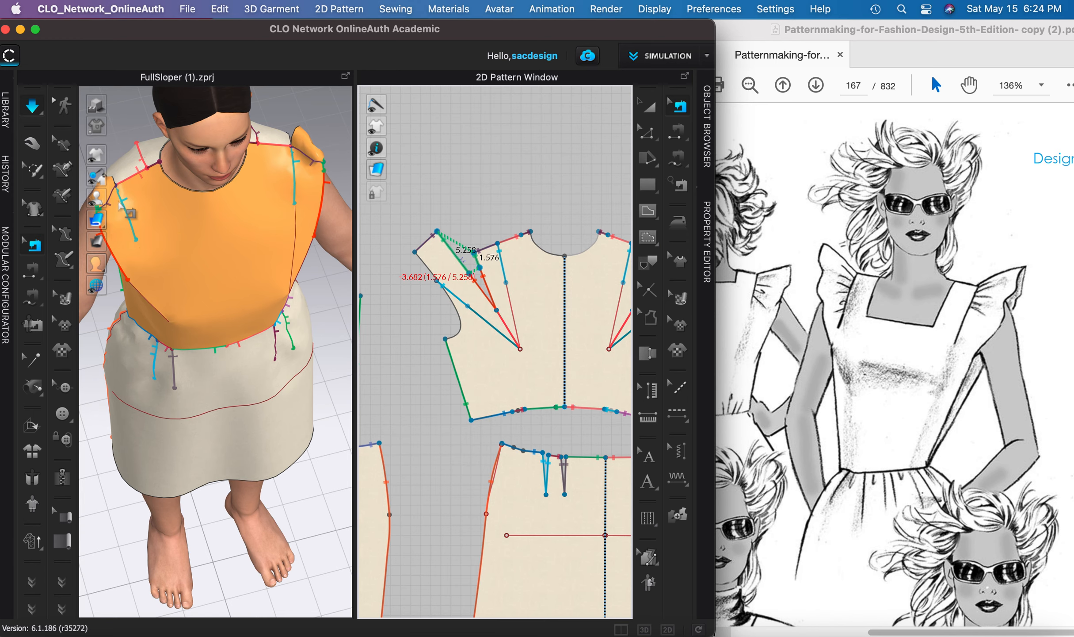
pyautogui.moveTo(234, 201); pyautogui.dragTo(363, 143, button='right')
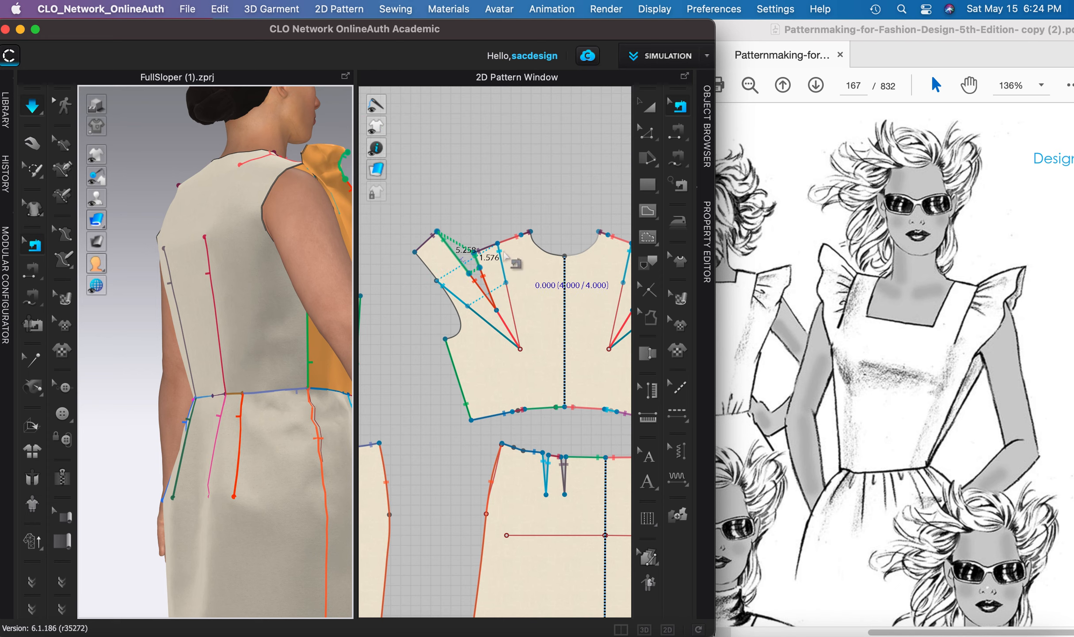
pyautogui.moveTo(297, 268); pyautogui.dragTo(234, 171, button='right')
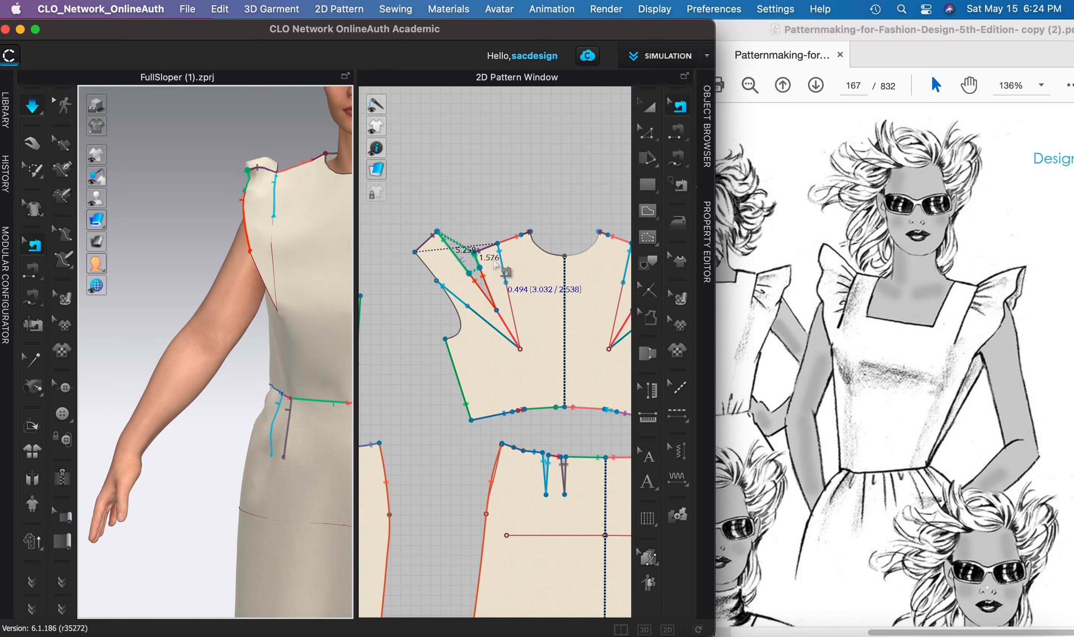
# Undo the strengthening, simulation, ruffle sewing, shoulder extension and shortening of the dart seams.
pyautogui.press('super+z')
pyautogui.press('super+z')
pyautogui.press('super+z')
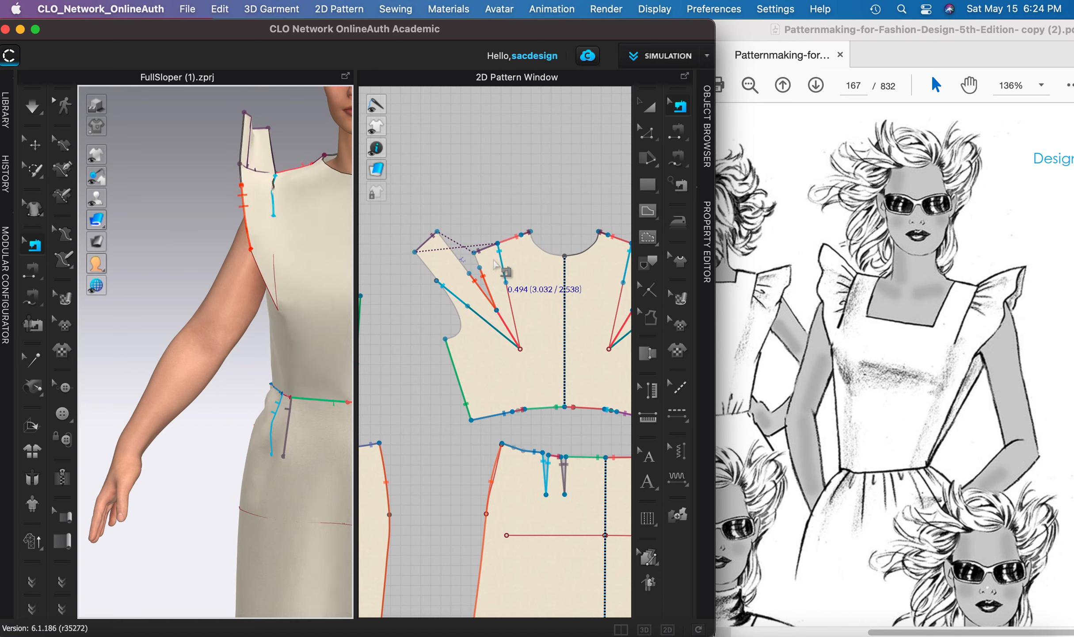
pyautogui.press('super+z')
pyautogui.press('super+z')
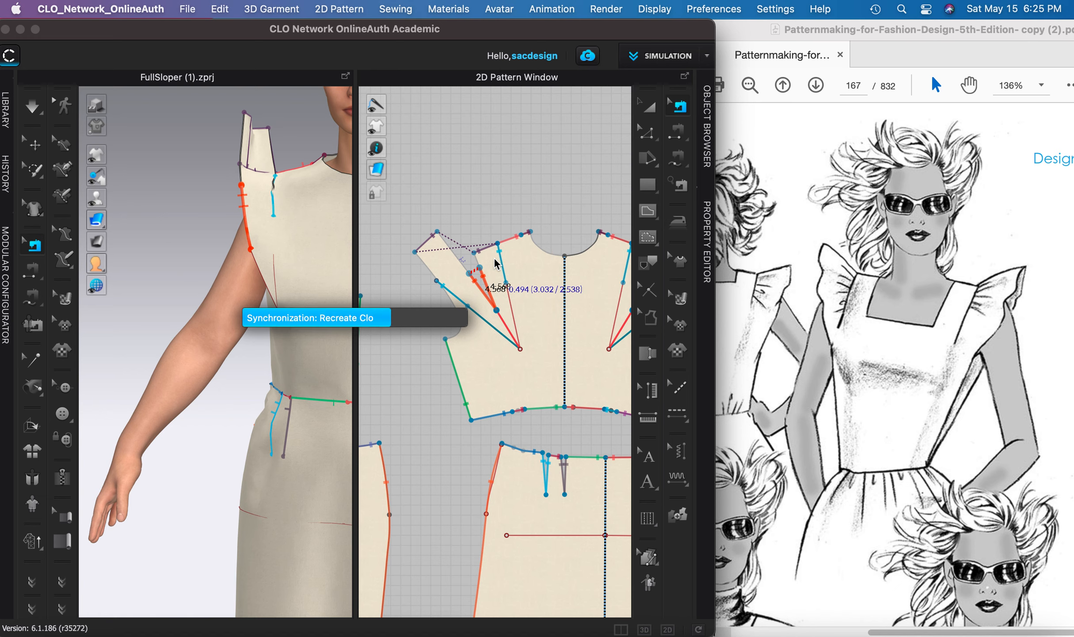
pyautogui.press('super+z')
pyautogui.press('super+z')
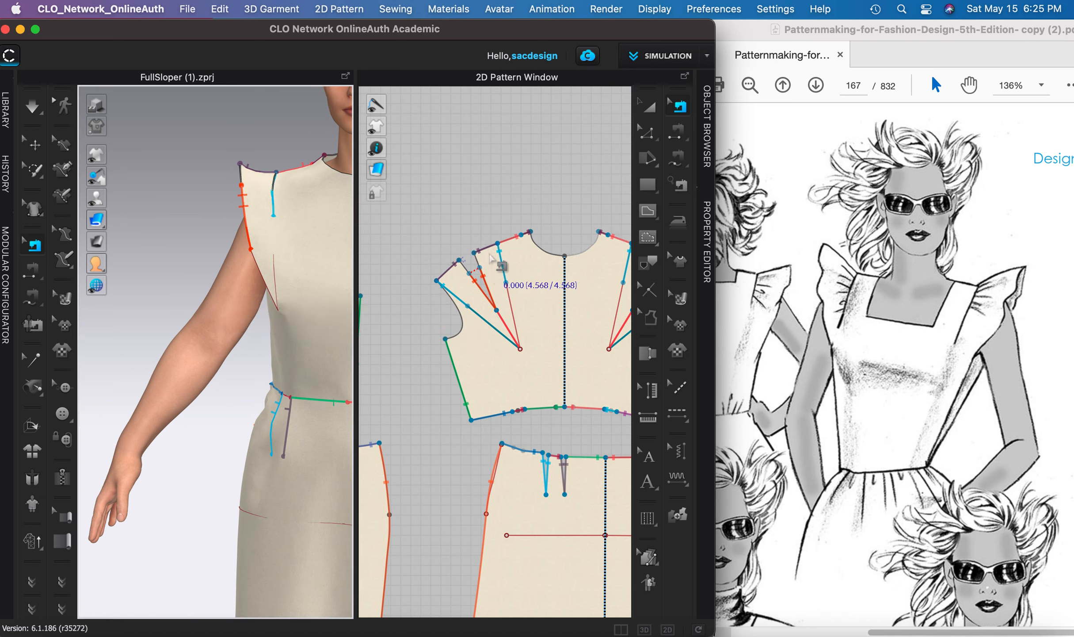
pyautogui.press('super+z')
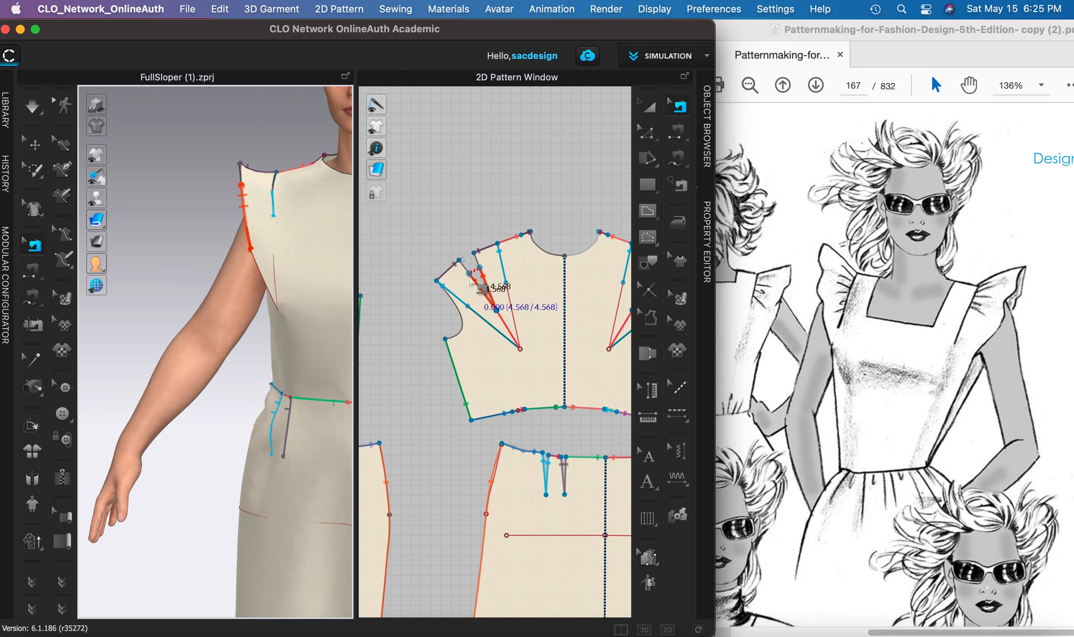
pyautogui.press('super+z')
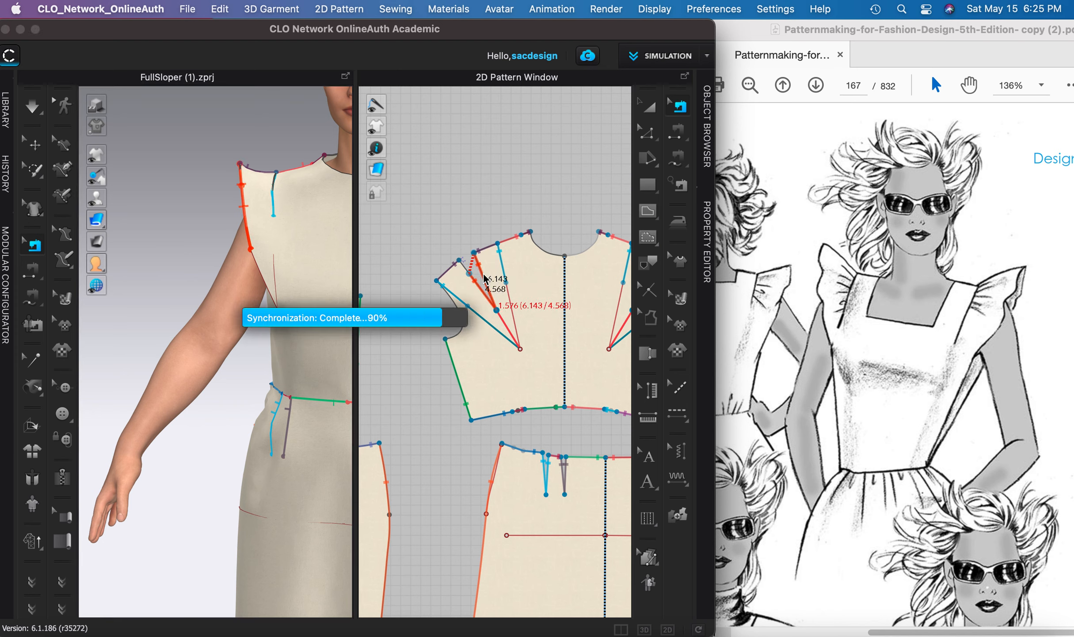
# Simulate the garment and return to Edit Sewing with the seam lines displayed.
pyautogui.press('space')
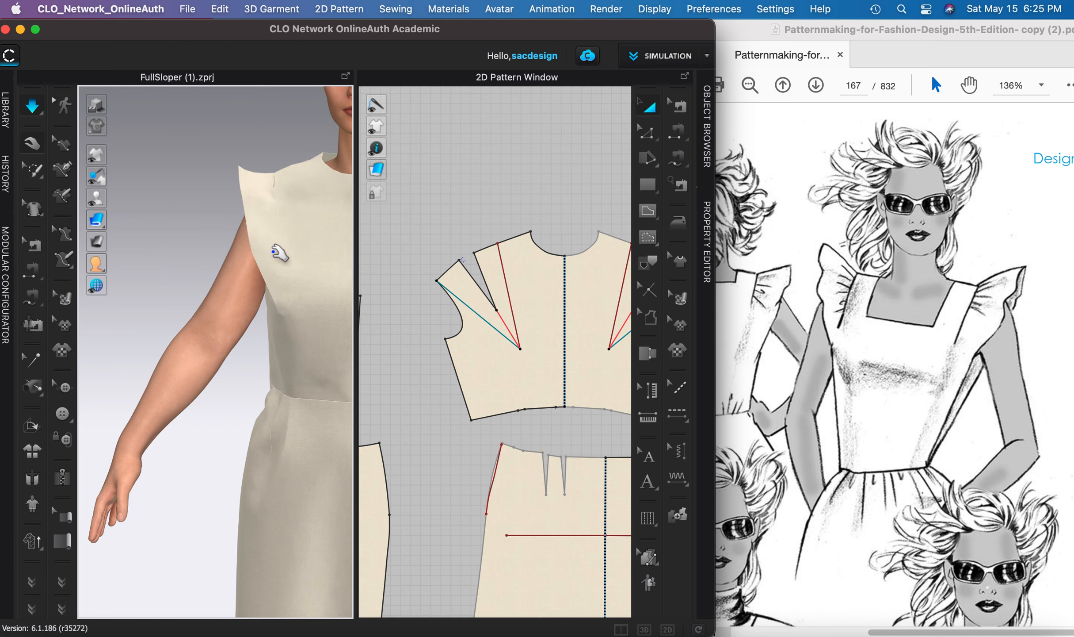
pyautogui.press('b')
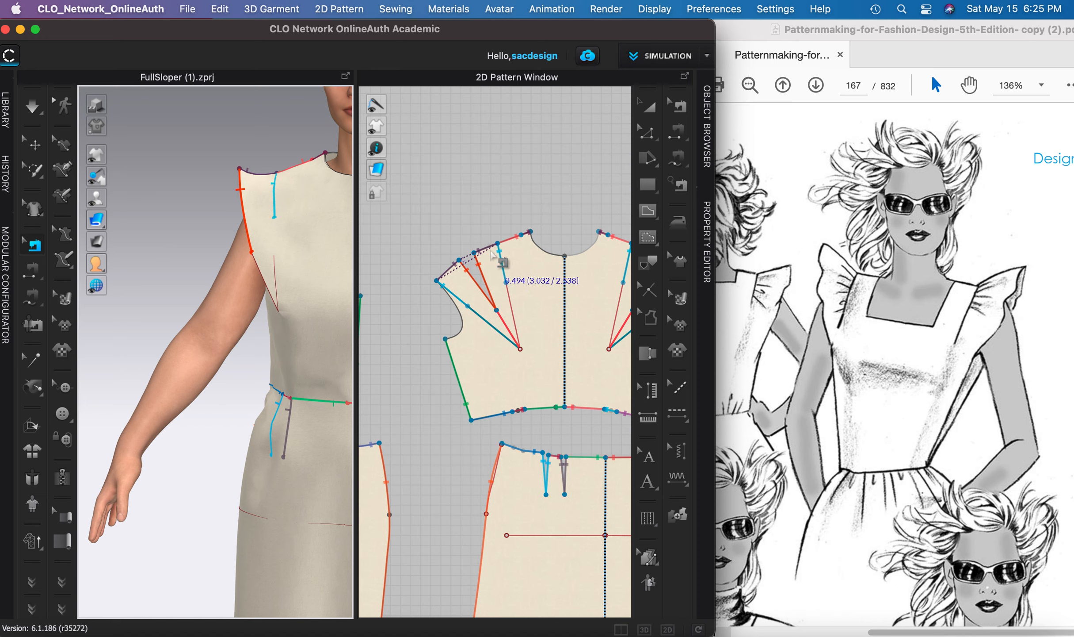
pyautogui.press('z')
pyautogui.click(487, 242)
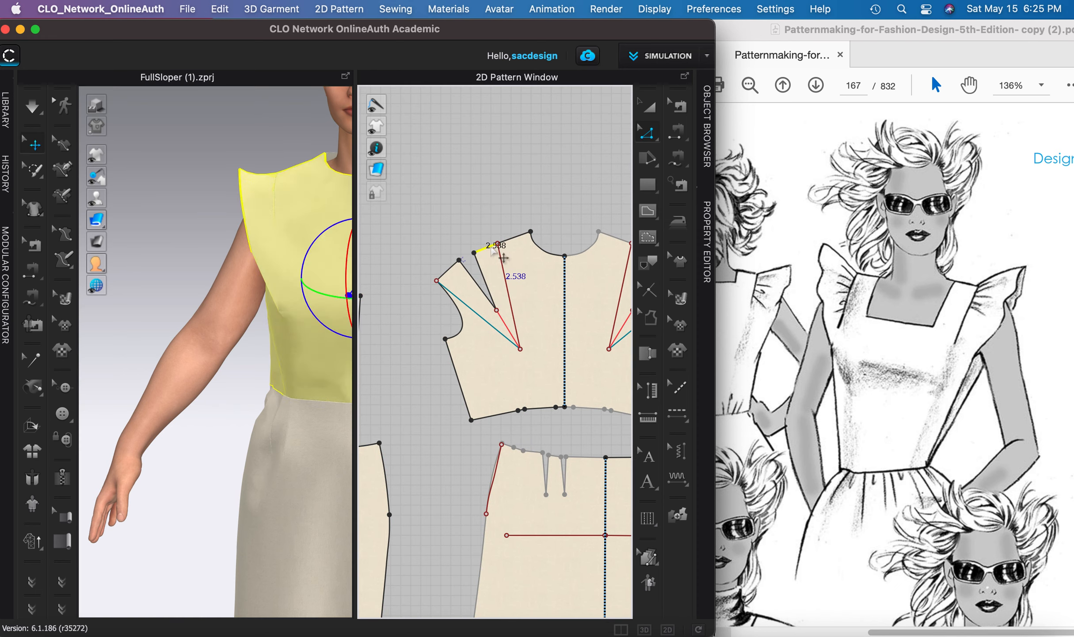
pyautogui.moveTo(486, 238); pyautogui.dragTo(482, 228)
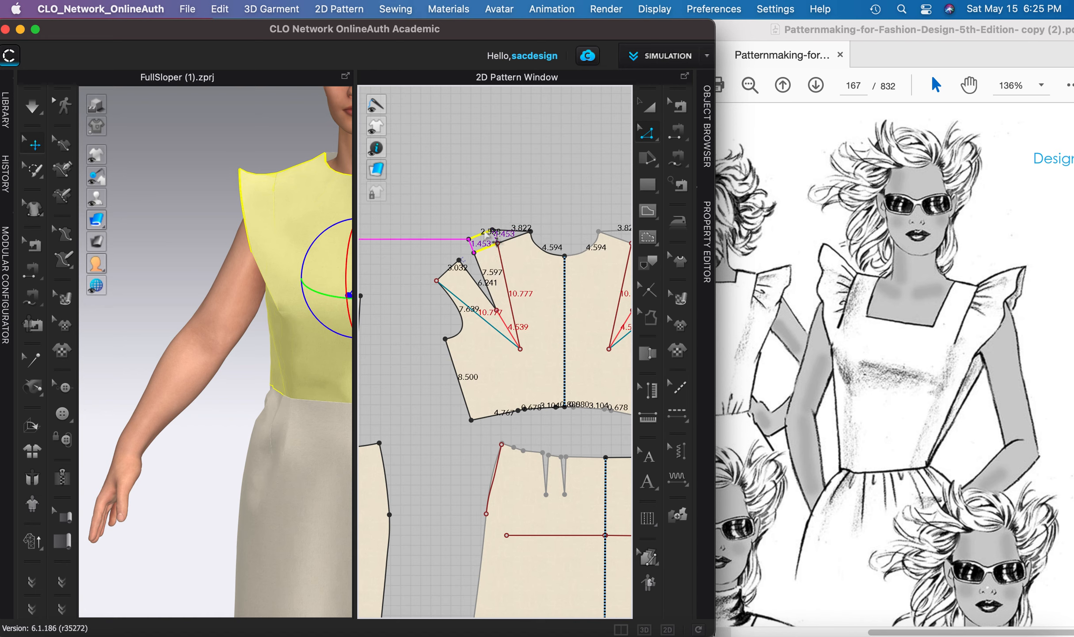
pyautogui.press('super+z')
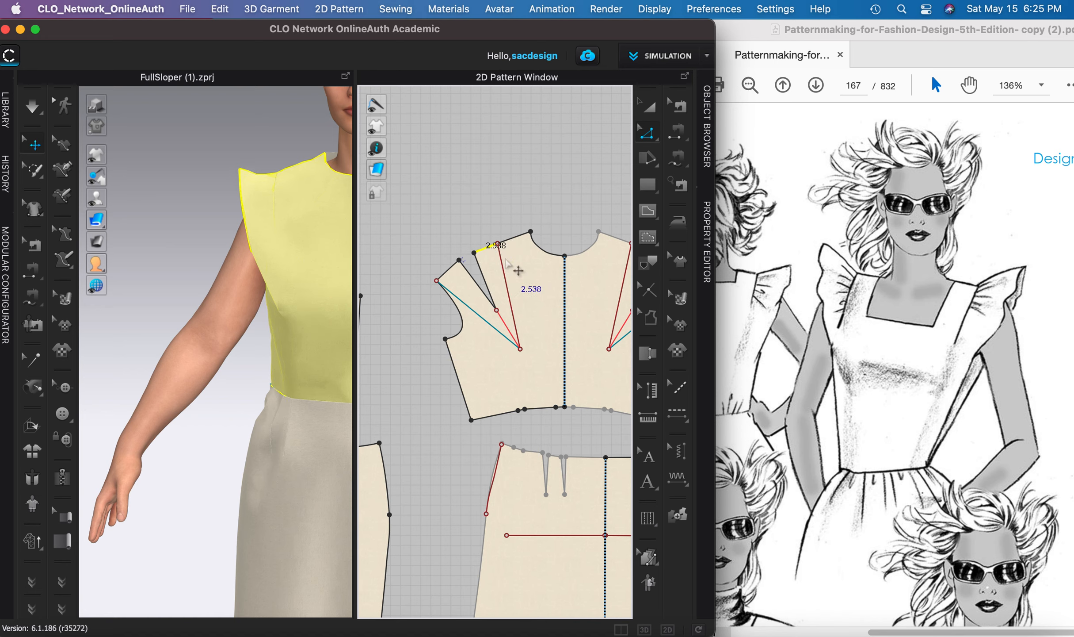
# Add a shoulder-edge point beside the internal seam line, then raise it and the adjacent dart corner into a strip above the shoulder.
pyautogui.scroll(6, 486, 250)
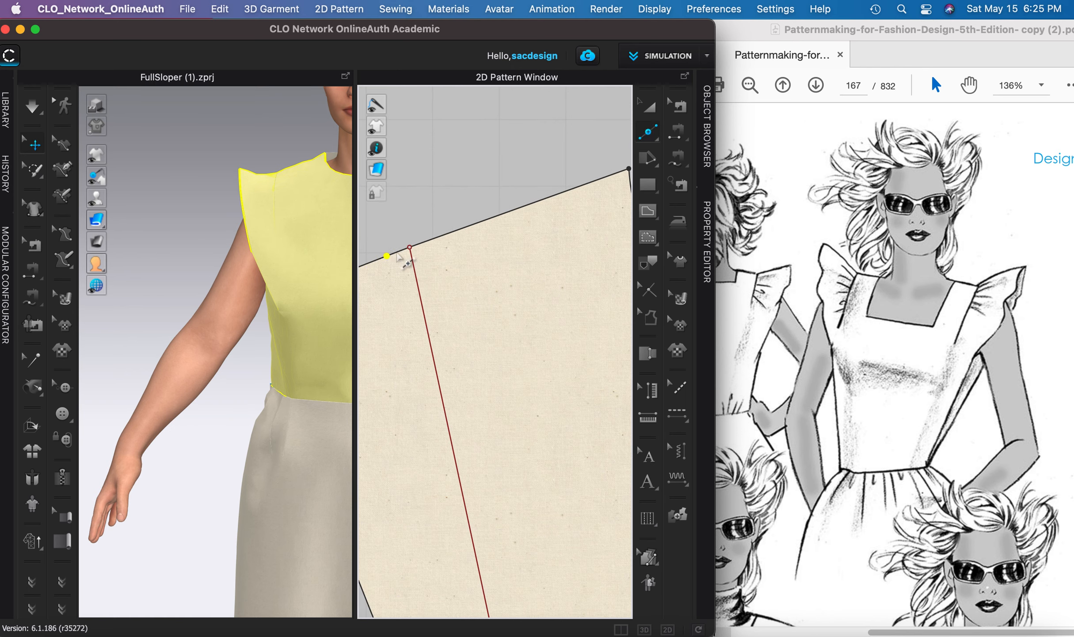
pyautogui.scroll(-5, 387, 257)
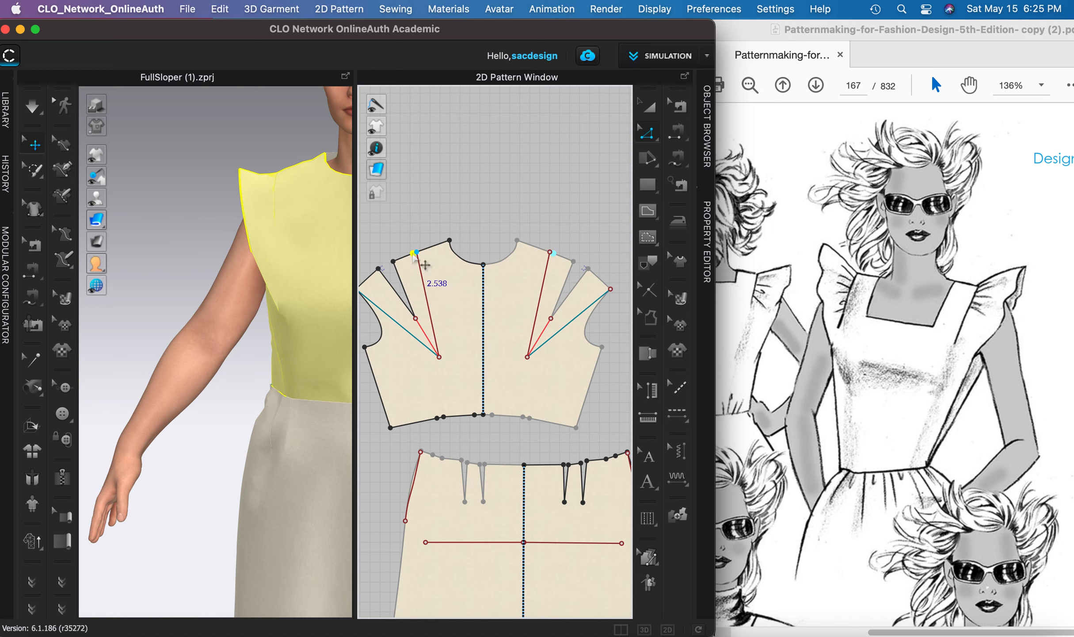
pyautogui.moveTo(414, 255); pyautogui.dragTo(405, 209)
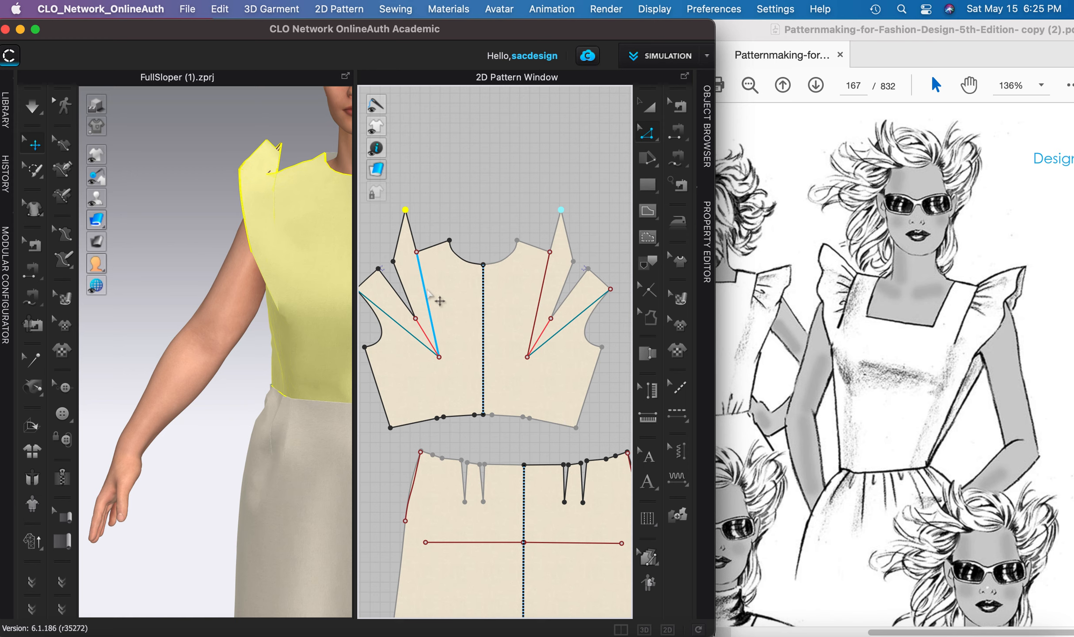
pyautogui.moveTo(437, 294); pyautogui.dragTo(476, 291, button='right')
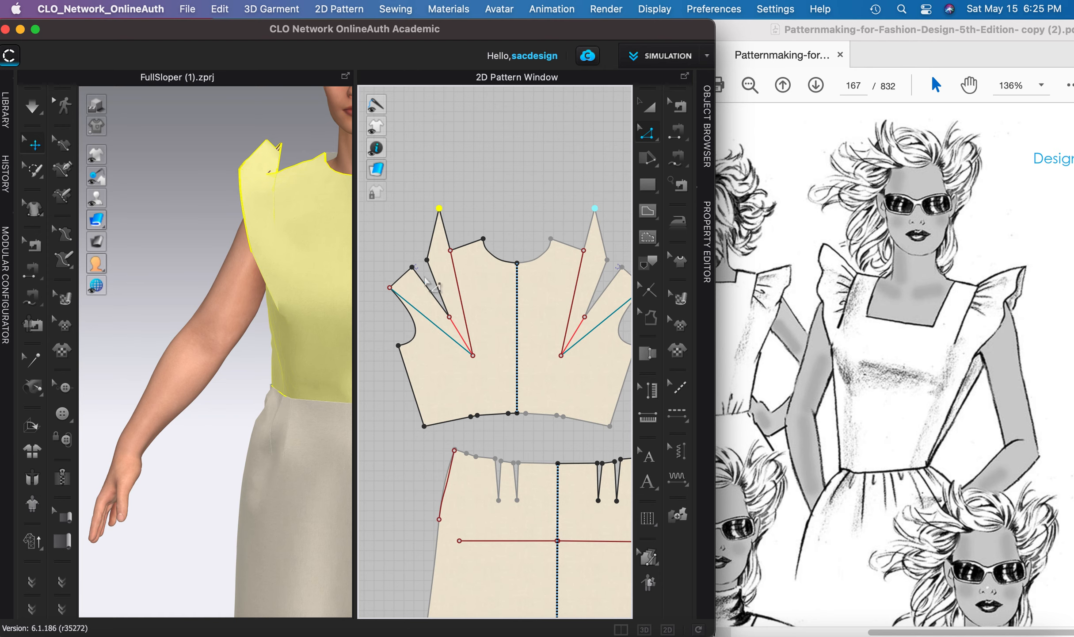
pyautogui.moveTo(428, 265); pyautogui.dragTo(412, 220)
# Set the length of the dart leg on the neck-side strip to 10.5 in.
pyautogui.click(412, 268)
pyautogui.click(430, 272)
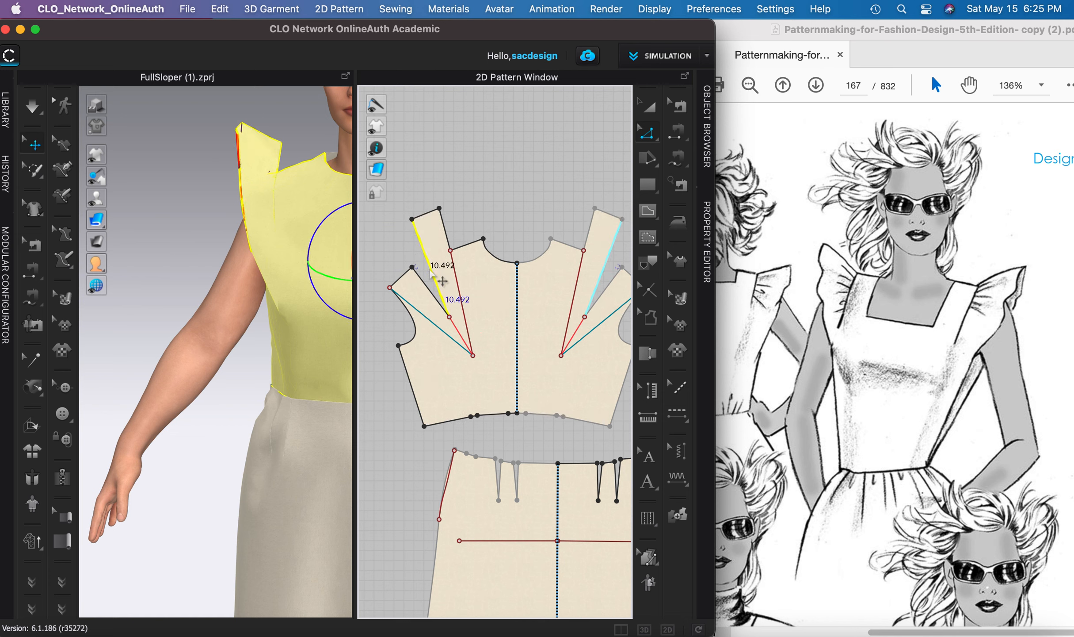
pyautogui.rightClick(430, 271)
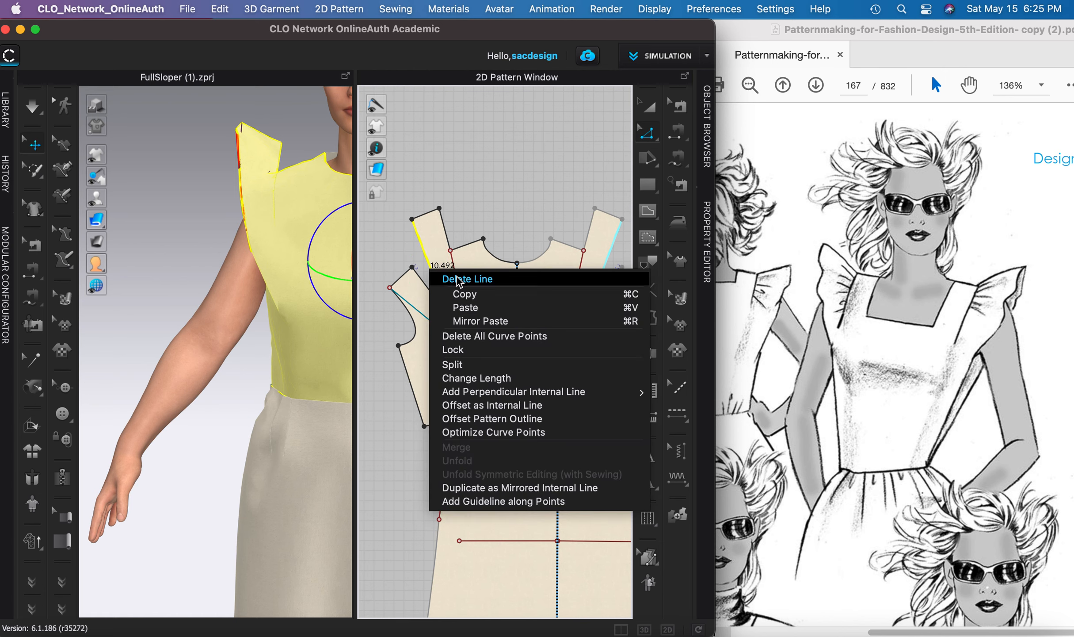
pyautogui.click(506, 379)
pyautogui.write('10.5')
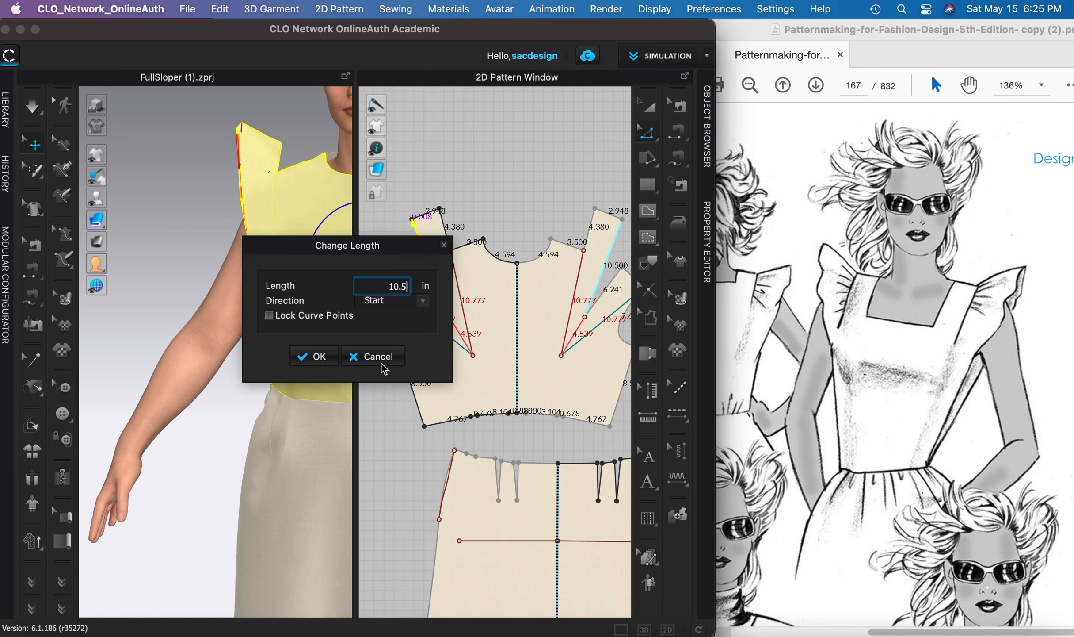
pyautogui.moveTo(391, 240); pyautogui.dragTo(357, 241)
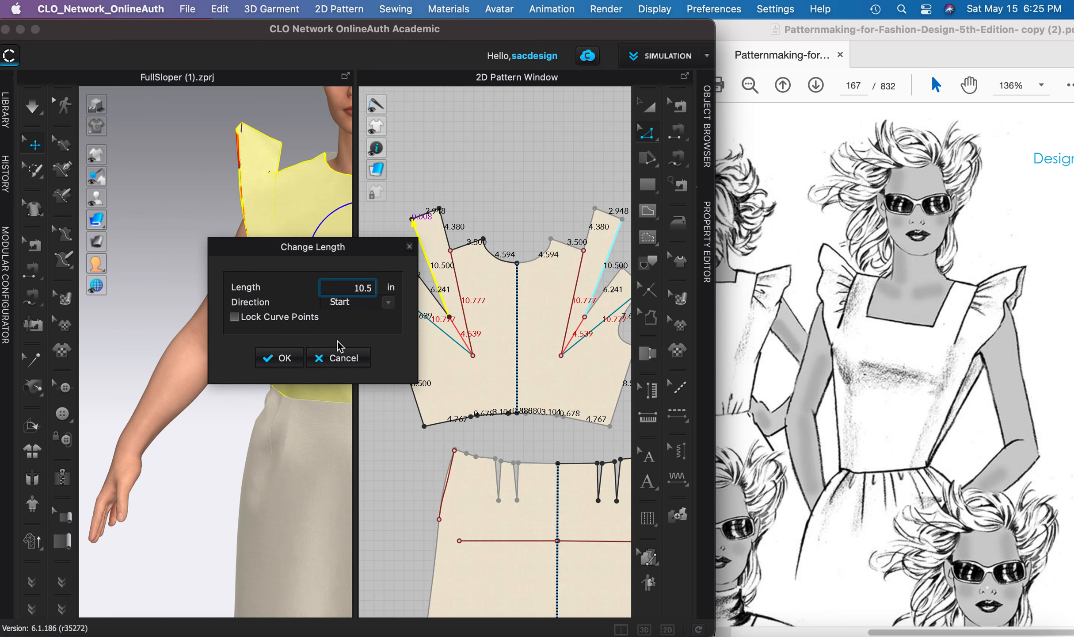
pyautogui.click(282, 359)
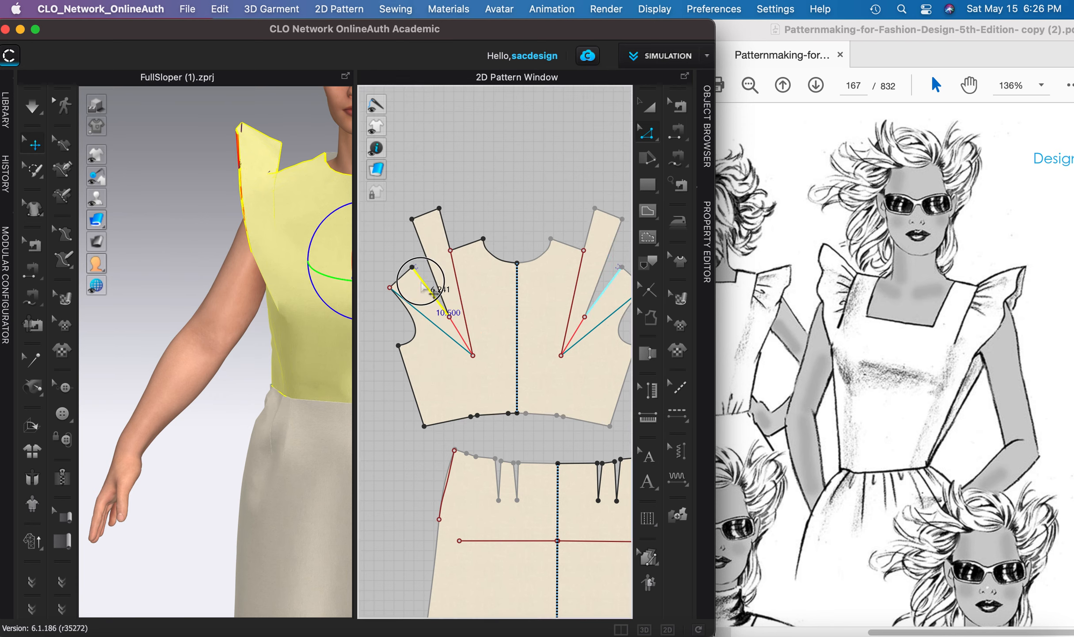
# Set the armhole-side dart leg's length to 10.5 in, extending it at its shoulder end.
pyautogui.rightClick(423, 287)
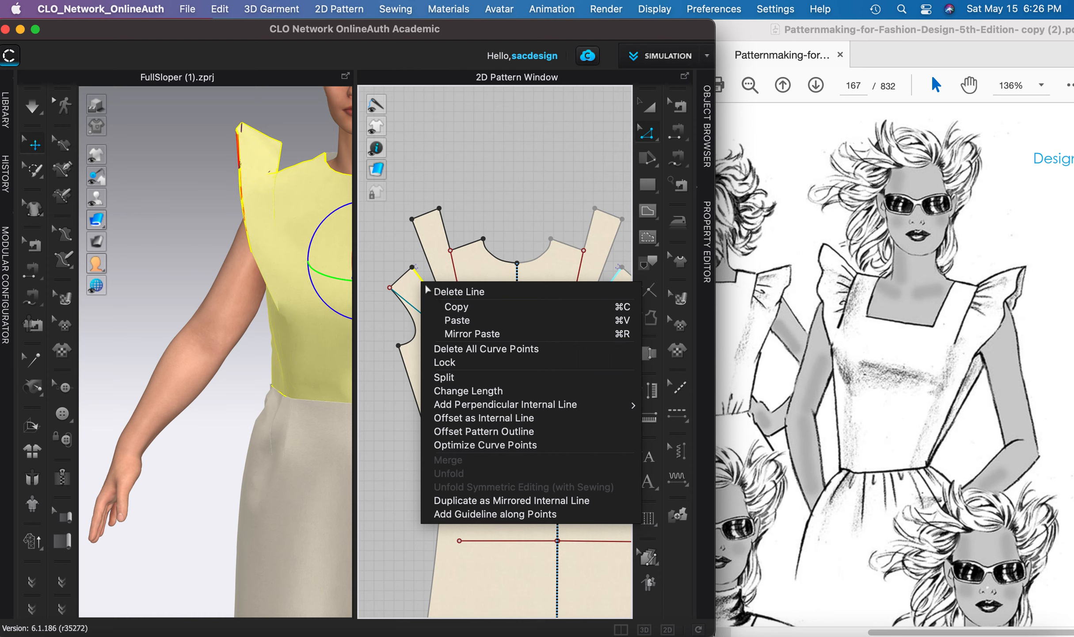
pyautogui.click(470, 390)
pyautogui.write('10.5')
pyautogui.moveTo(381, 251); pyautogui.dragTo(296, 248)
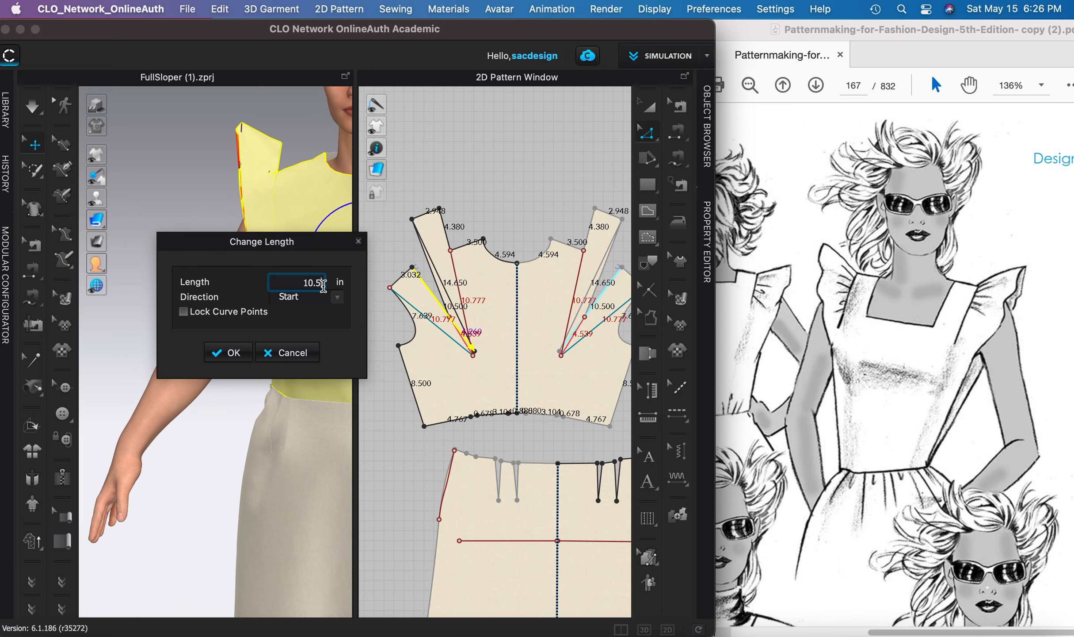
pyautogui.click(340, 297)
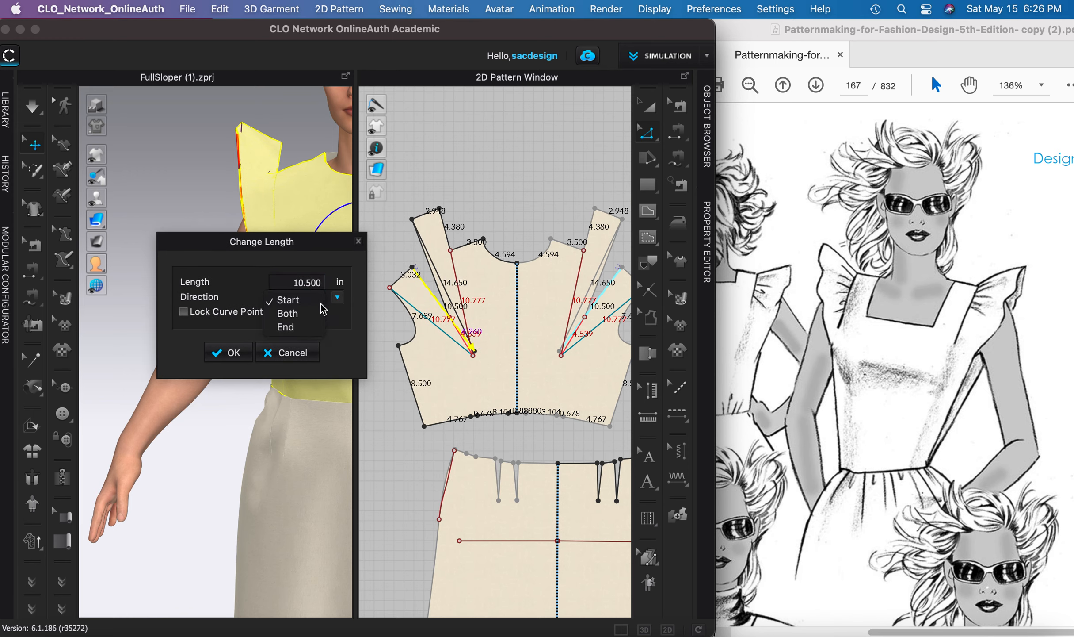
pyautogui.click(302, 323)
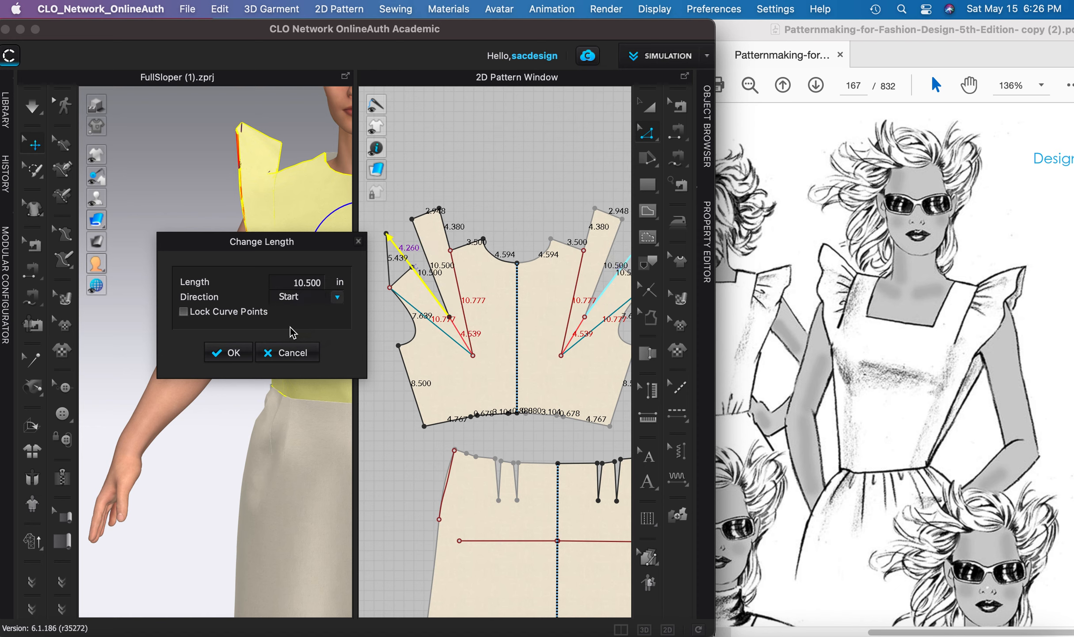
pyautogui.click(234, 352)
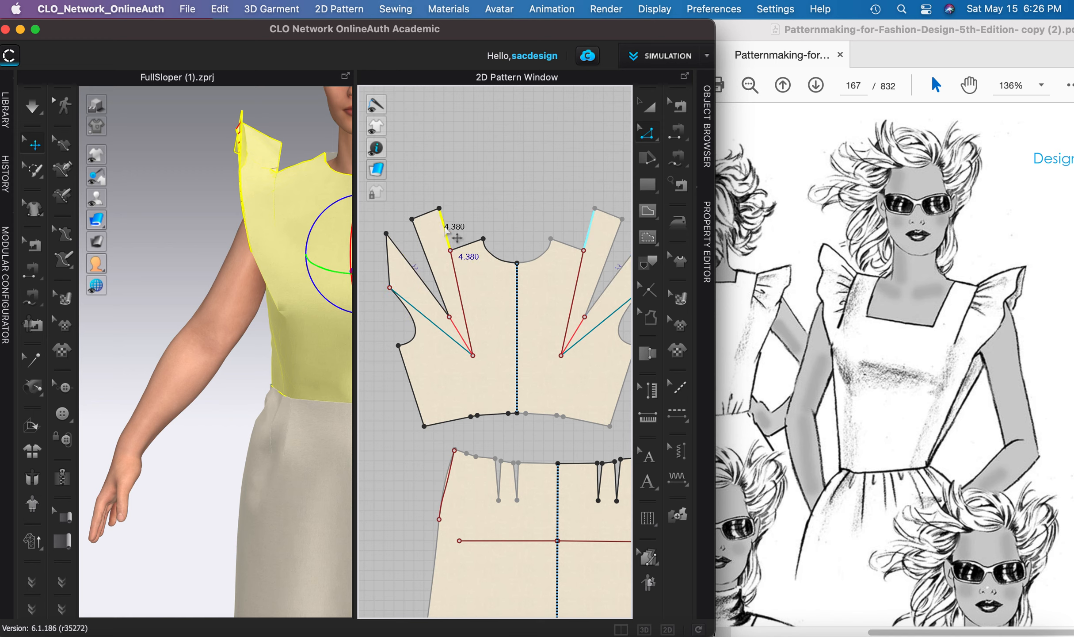
# Add a point on the armhole-side strip's outer edge just above the armhole tip and pull it outward.
pyautogui.scroll(4, 393, 279)
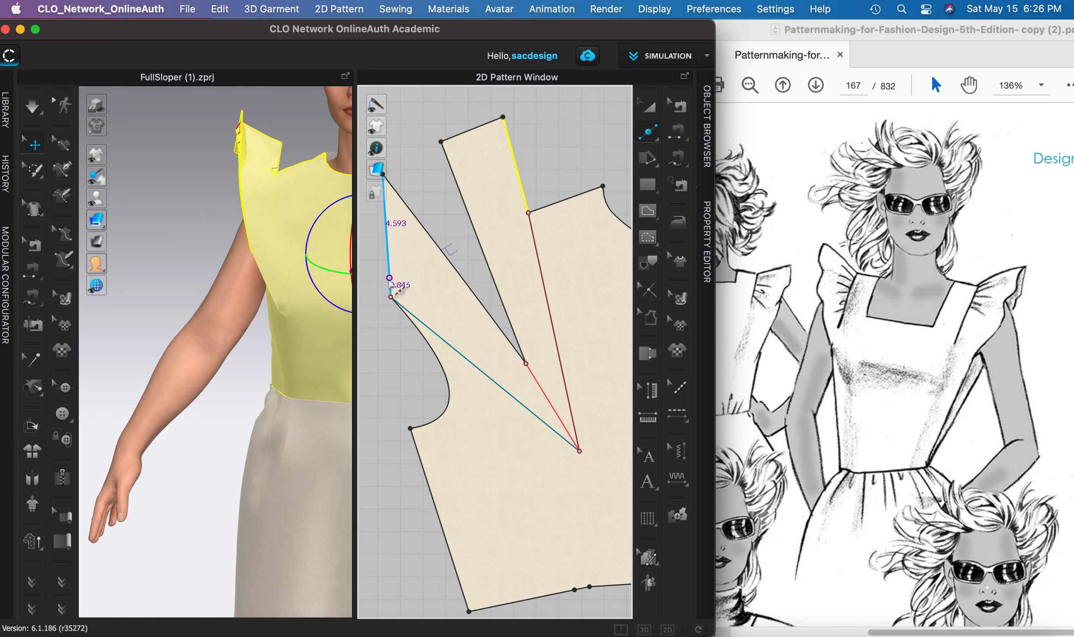
pyautogui.press('x')
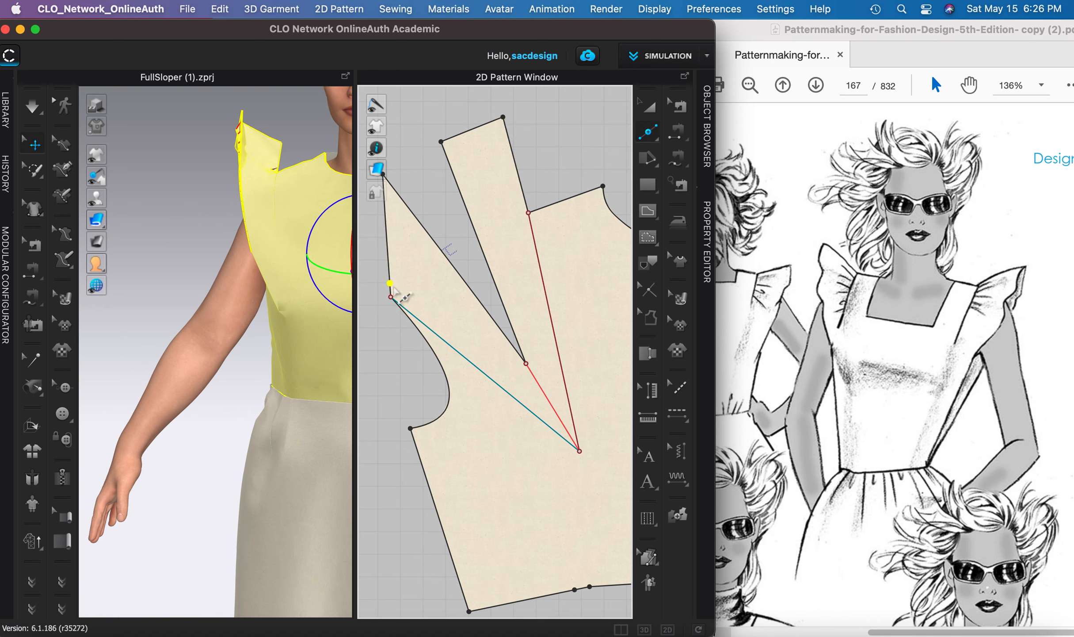
pyautogui.moveTo(391, 283); pyautogui.dragTo(368, 263)
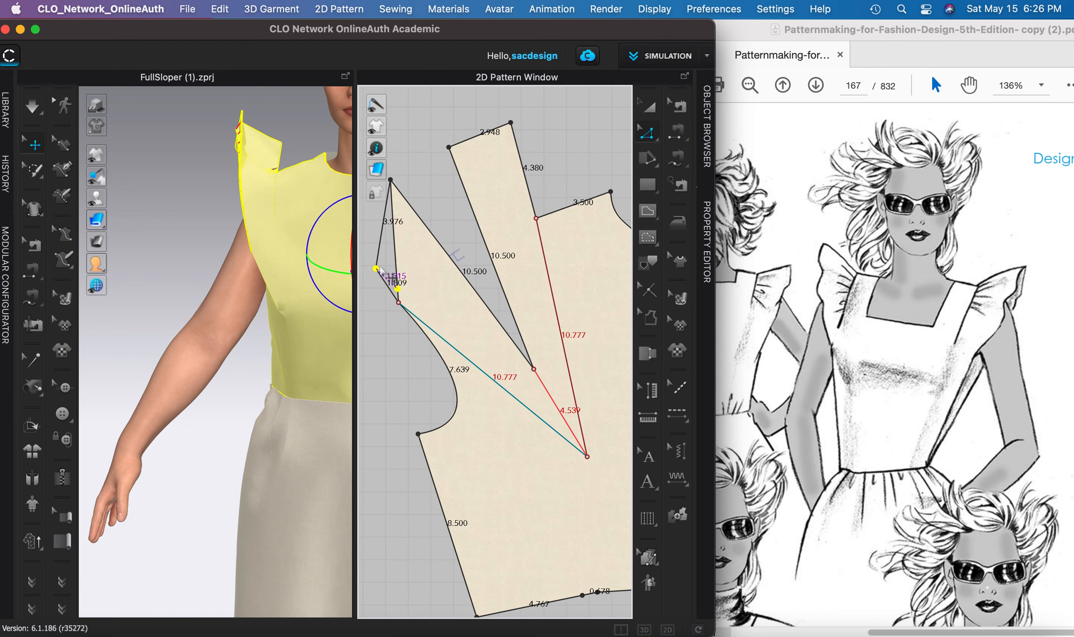
# Set the length of the armhole-side strip's outer edge above the armhole tip to 4.38 in.
pyautogui.moveTo(483, 273); pyautogui.dragTo(561, 279, button='middle')
pyautogui.scroll(2, 460, 300)
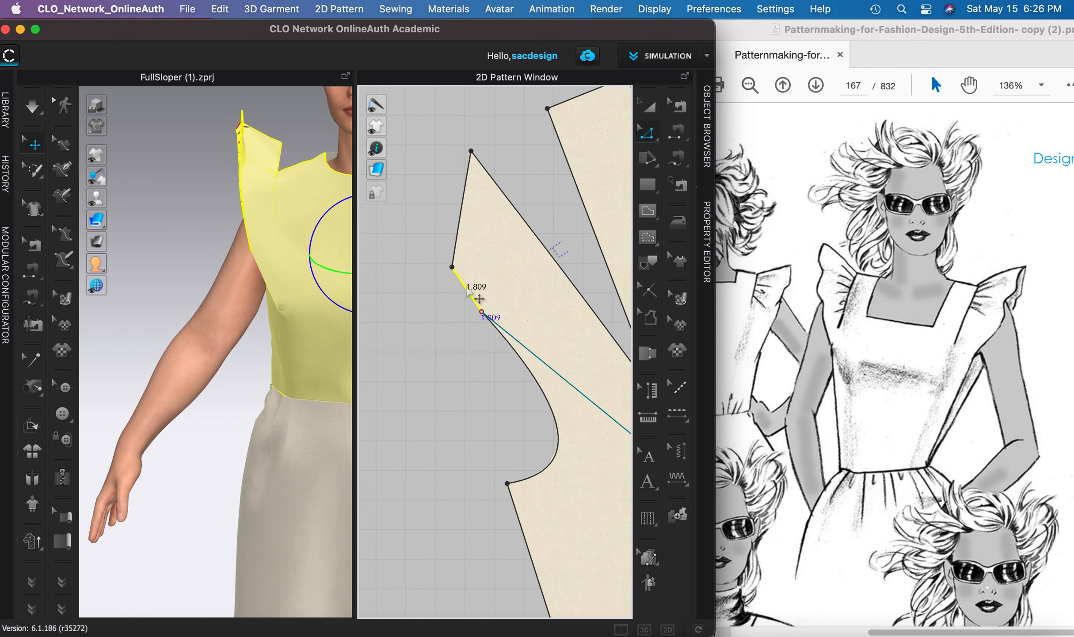
pyautogui.rightClick(467, 286)
pyautogui.click(510, 382)
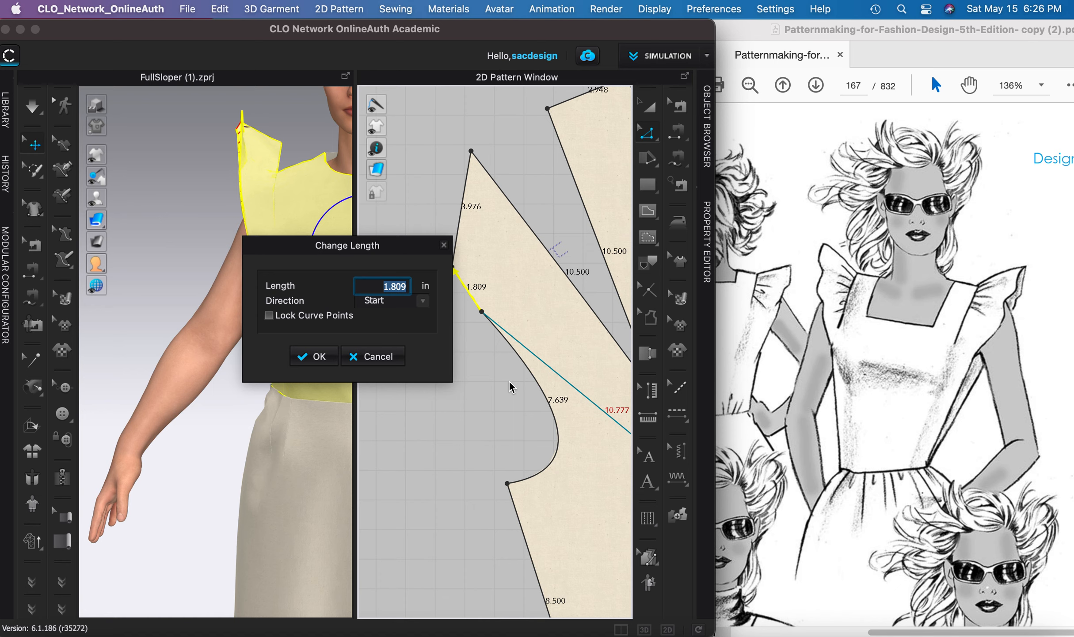
pyautogui.write('4.38')
pyautogui.press('Return')
# Set the top edge of the neck-side strip to 2.735 in with the change direction set to End.
pyautogui.scroll(-1, 438, 322)
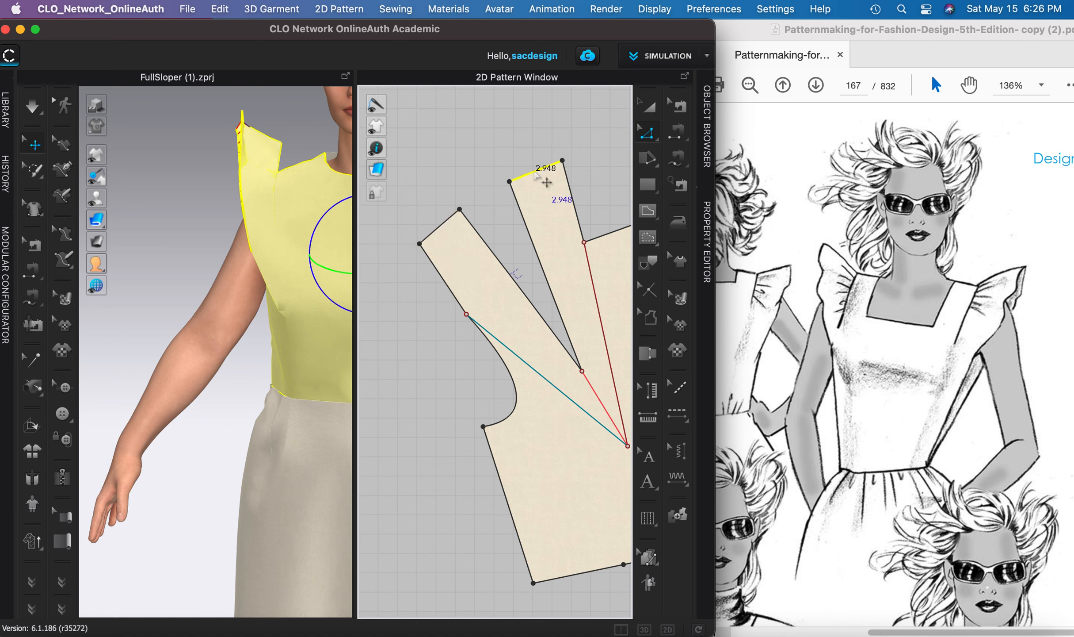
pyautogui.rightClick(543, 170)
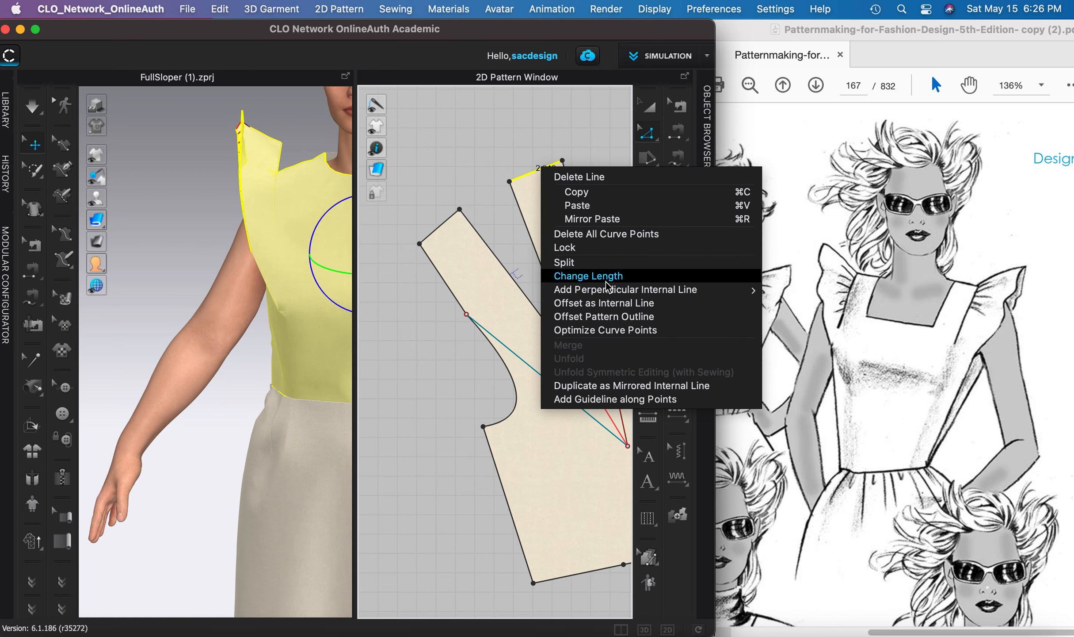
pyautogui.click(593, 277)
pyautogui.write('2.735')
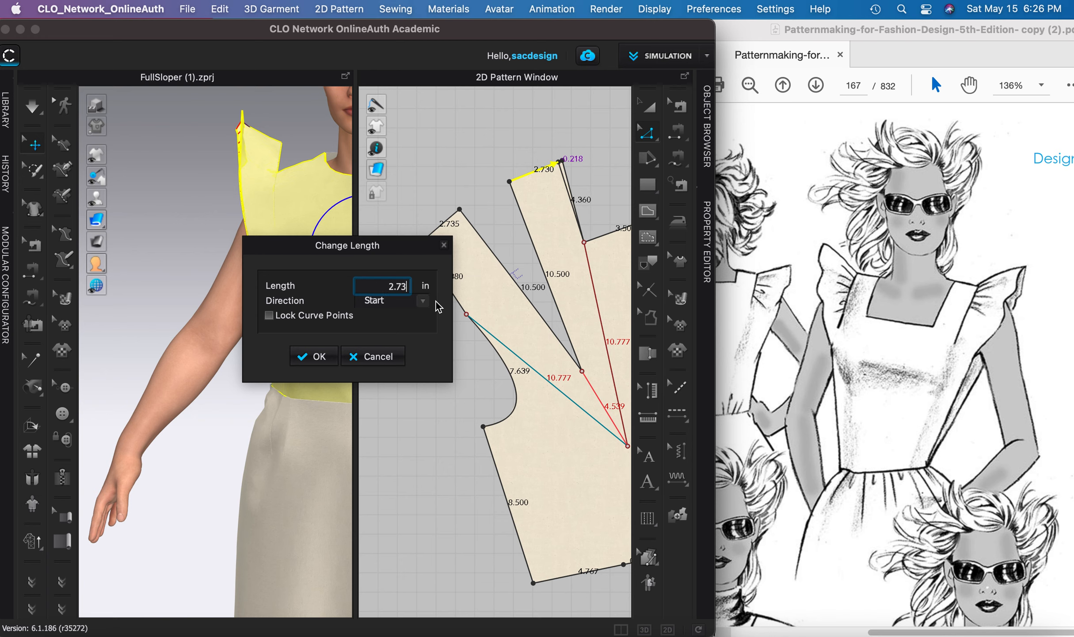
pyautogui.click(407, 304)
pyautogui.click(389, 333)
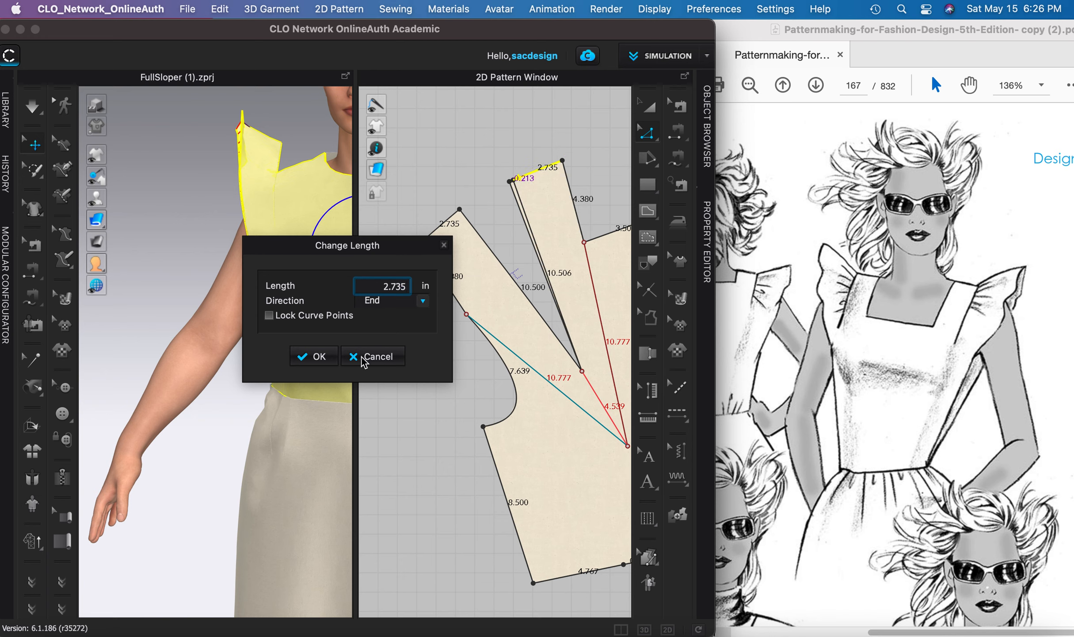
pyautogui.click(319, 356)
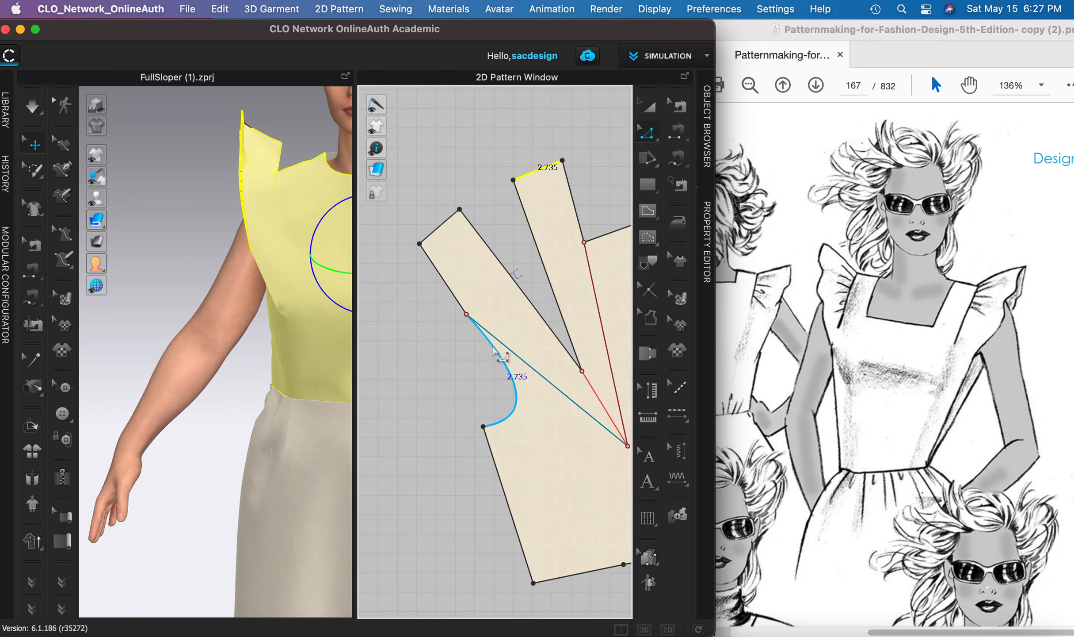
# Display the seam lines with Edit Sewing and compare the sewn lengths of the dart legs and internal seam lines.
pyautogui.click(676, 107)
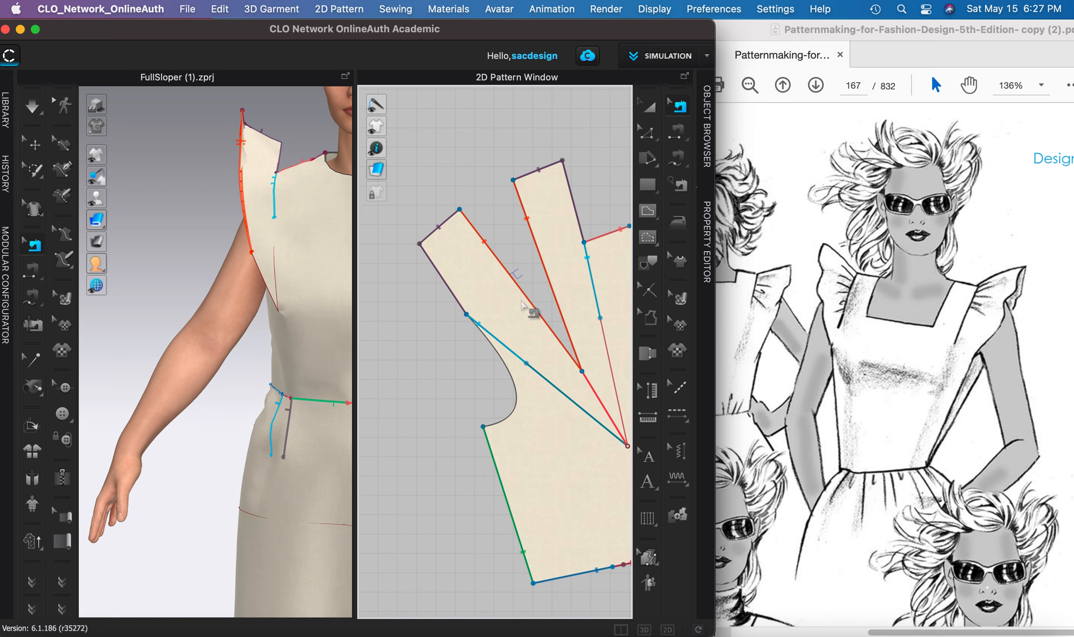
pyautogui.click(523, 306)
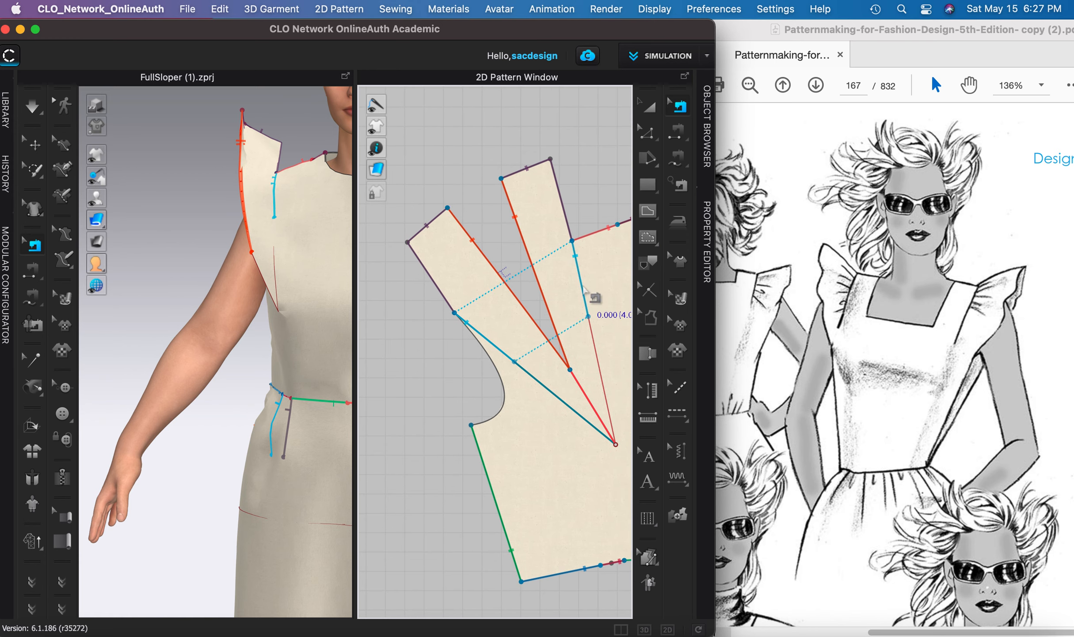
pyautogui.moveTo(584, 292); pyautogui.dragTo(541, 293, button='middle')
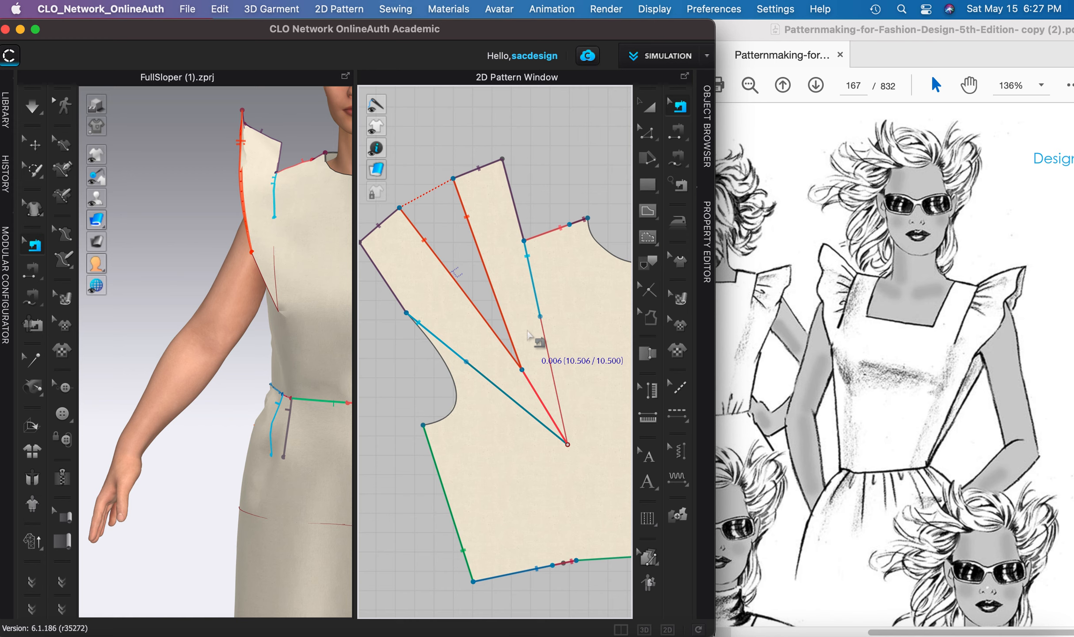
# Cut and sew the front bodice along the internal line running from the neck-side shoulder to the dart point.
pyautogui.click(646, 132)
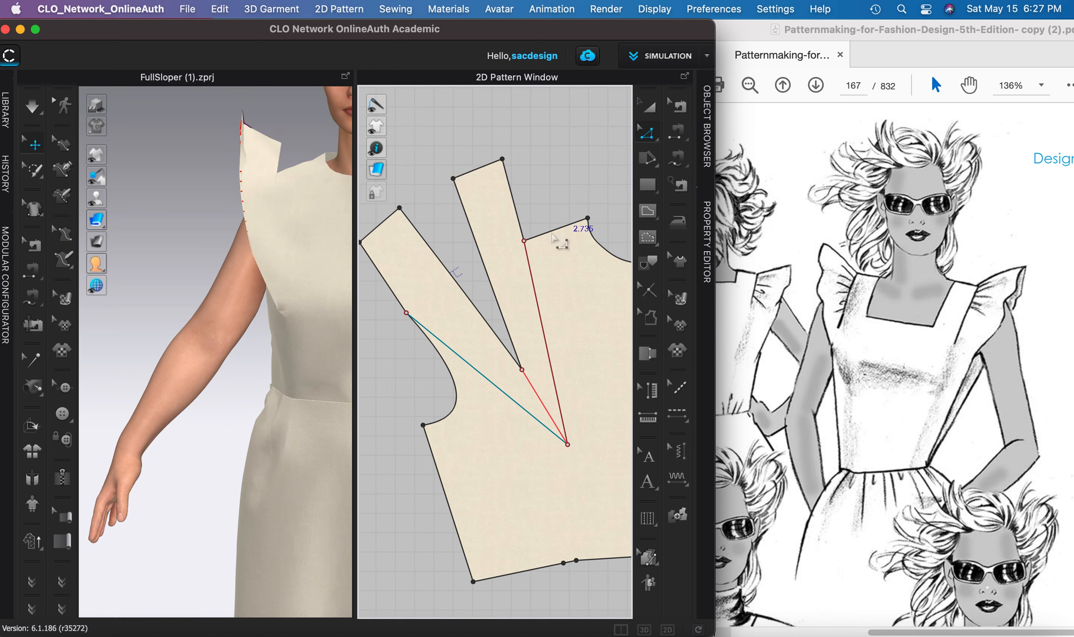
pyautogui.rightClick(533, 279)
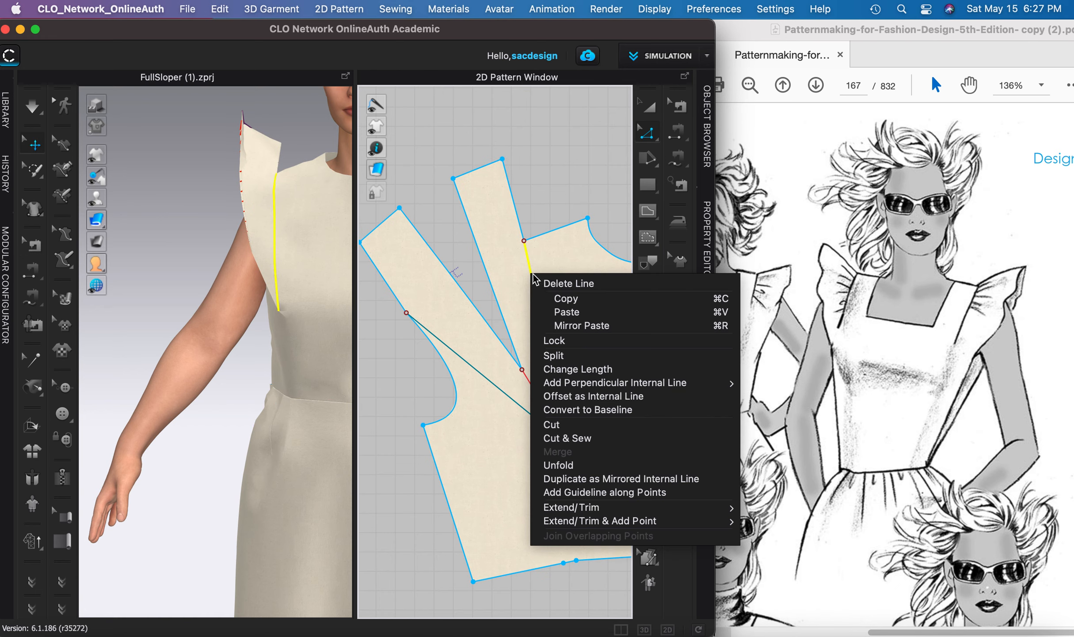
pyautogui.click(581, 425)
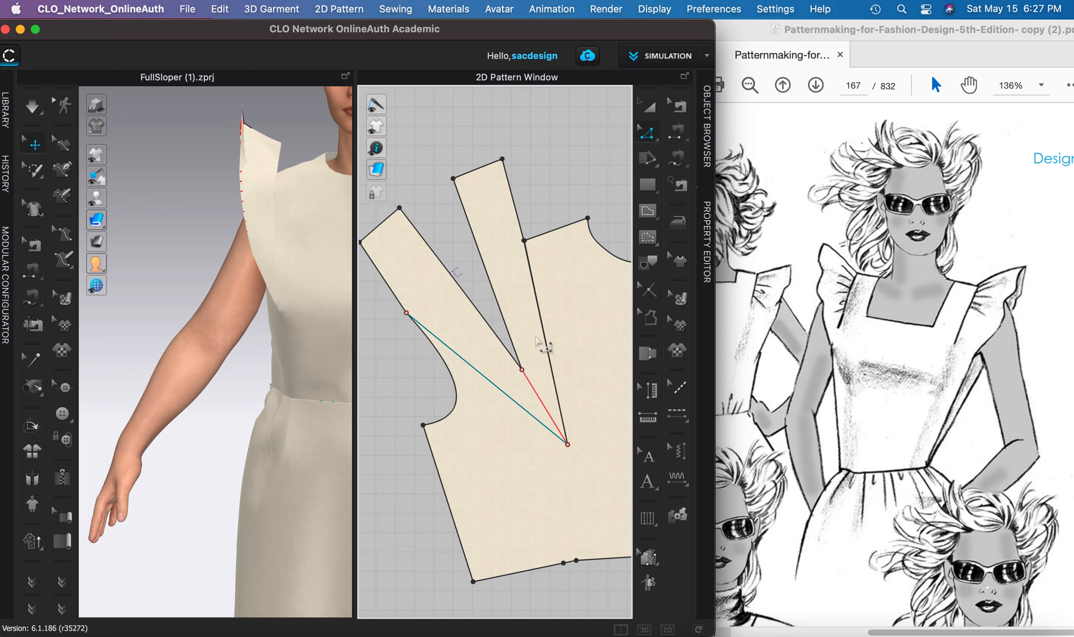
pyautogui.click(539, 316)
pyautogui.rightClick(539, 315)
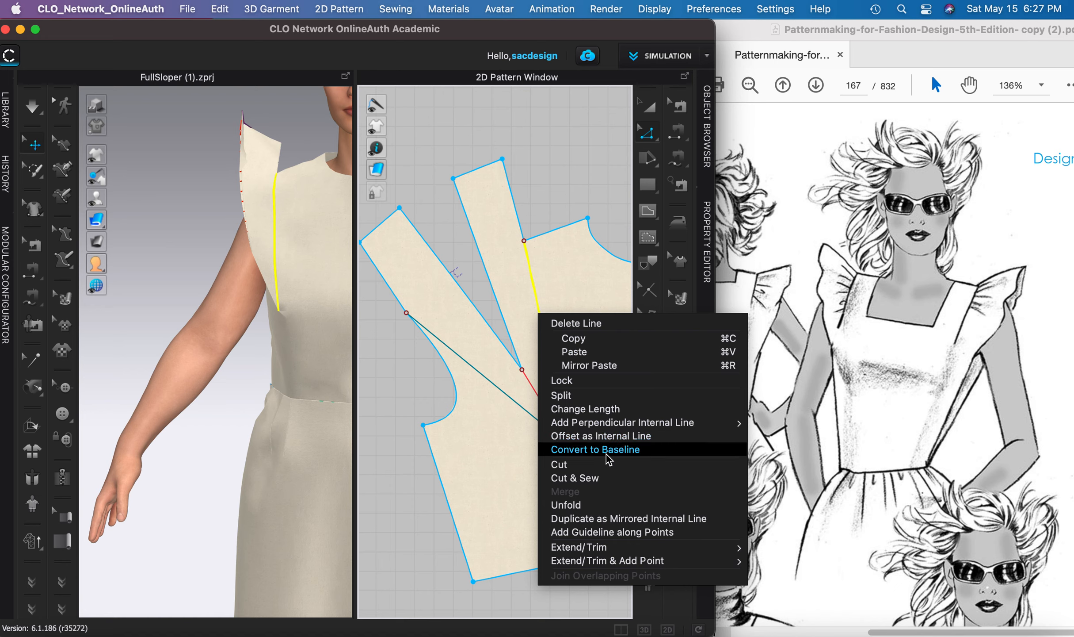
pyautogui.click(611, 484)
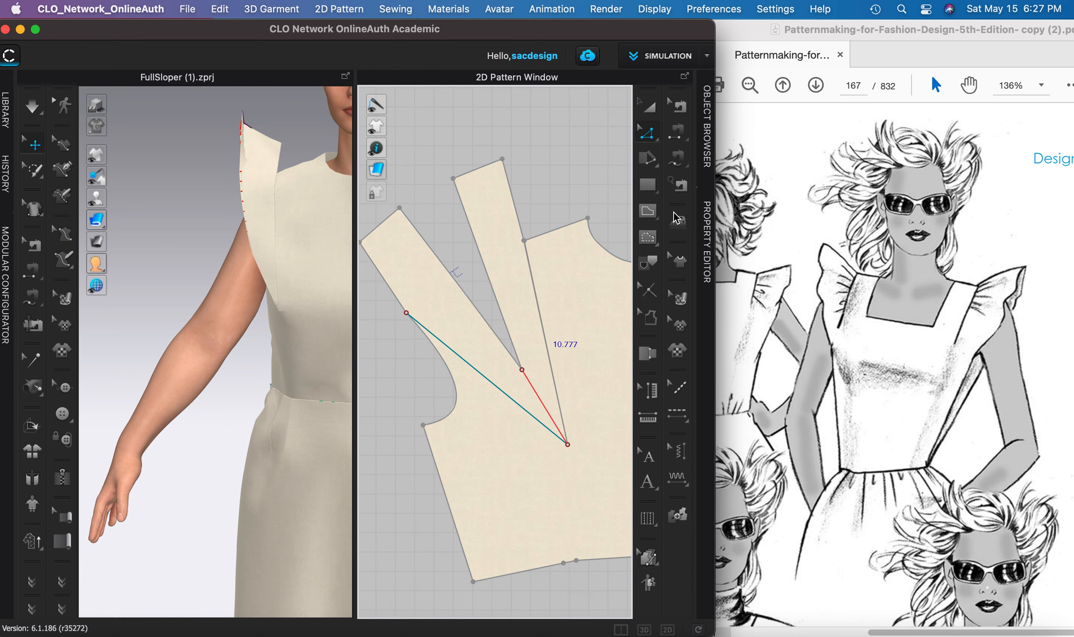
# Extend the strip side of the cut-line seam past the shoulder point to the upper inner corner of the neck-side ruffle strip.
pyautogui.click(682, 104)
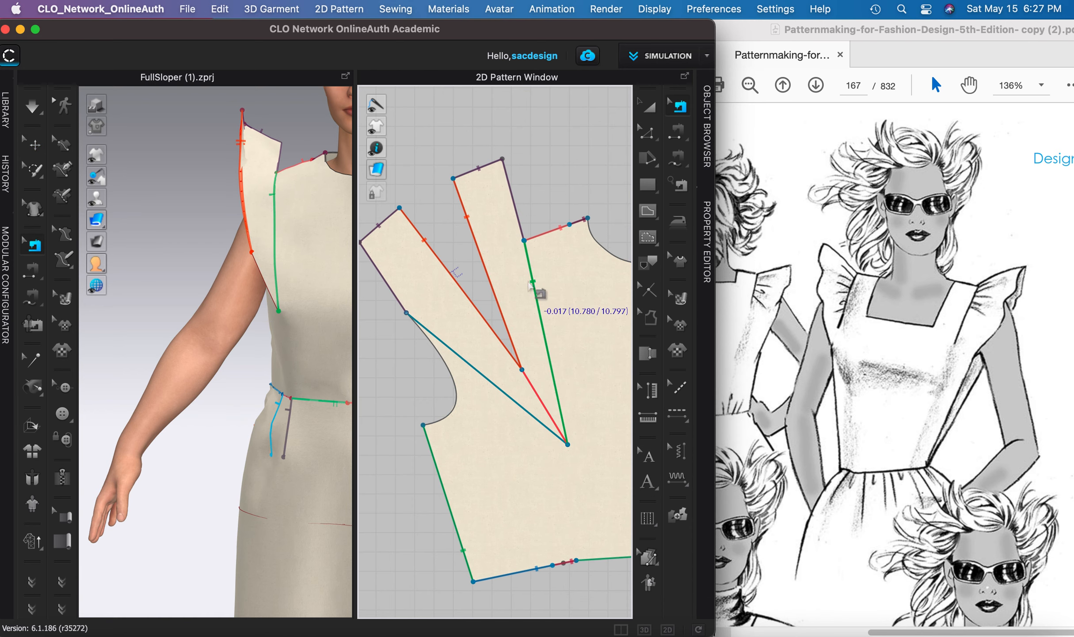
pyautogui.click(524, 243)
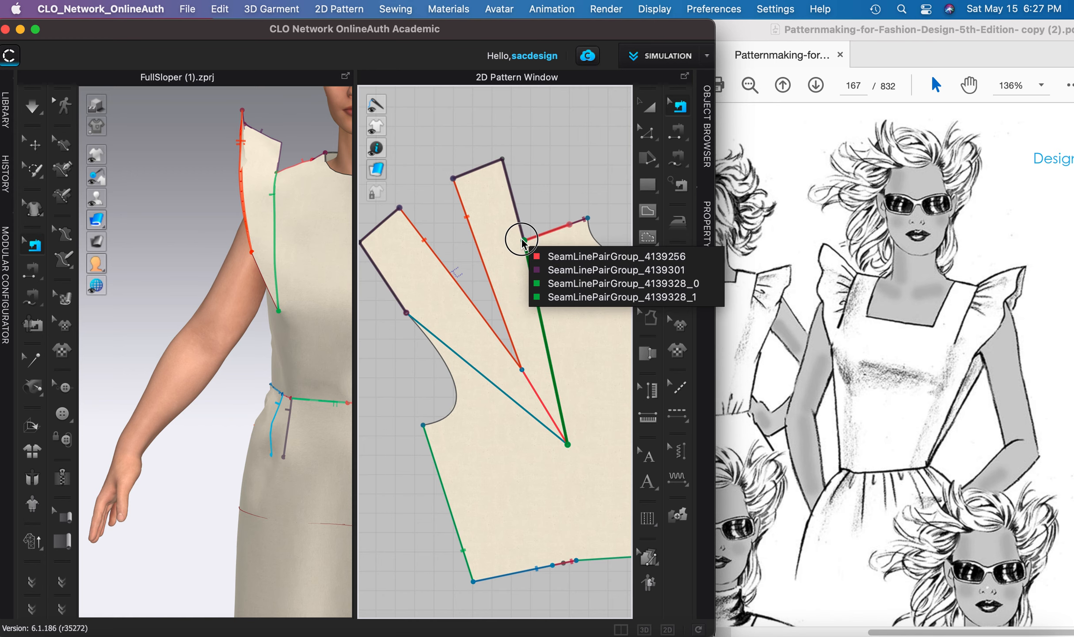
pyautogui.click(558, 288)
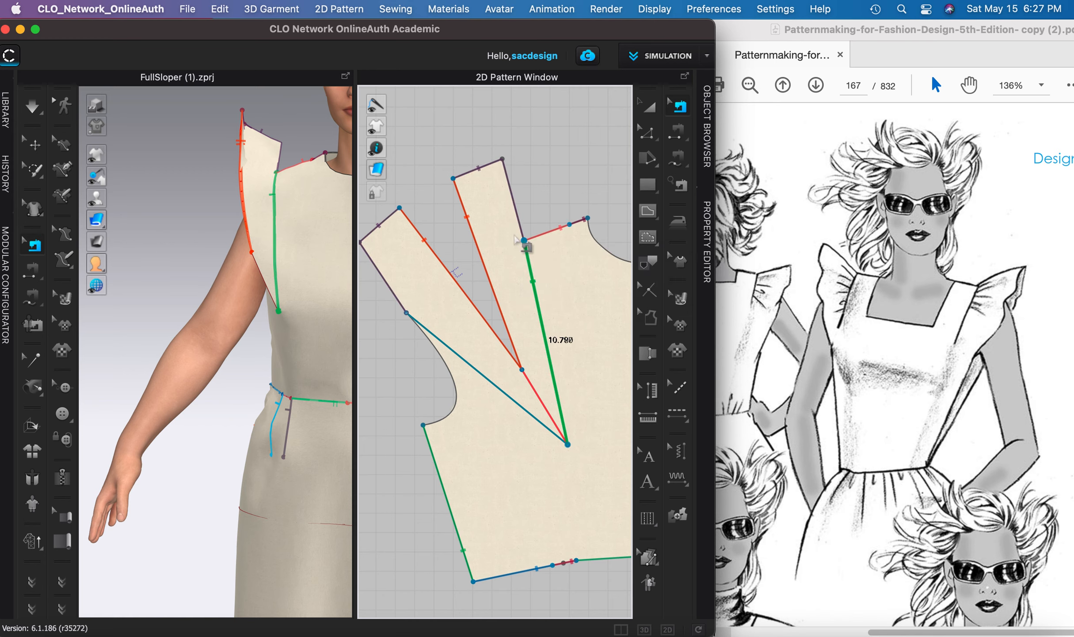
pyautogui.click(525, 240)
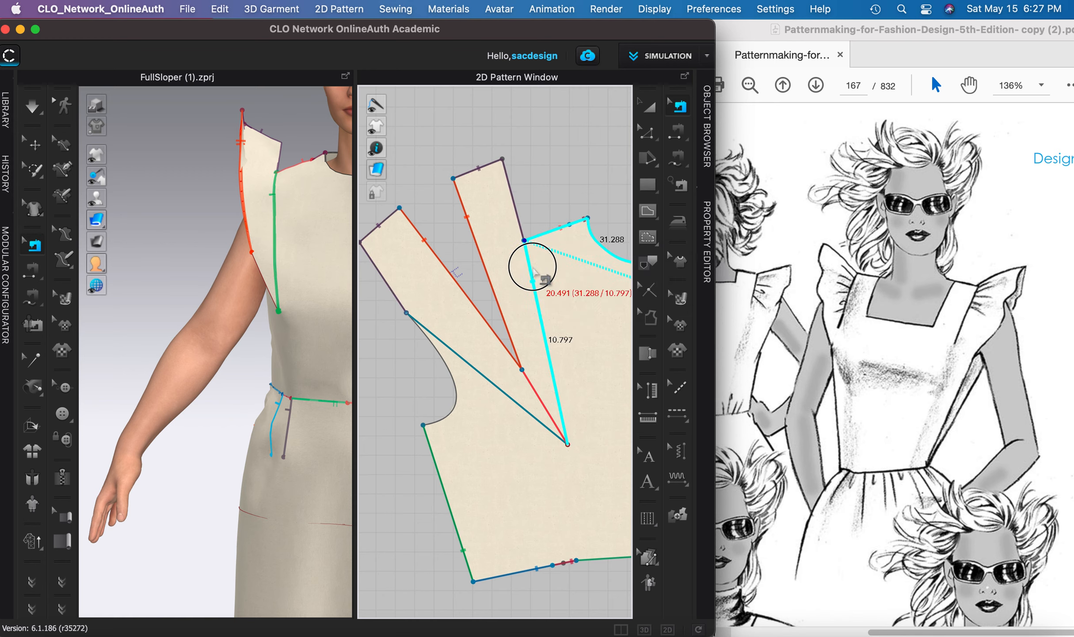
pyautogui.click(536, 237)
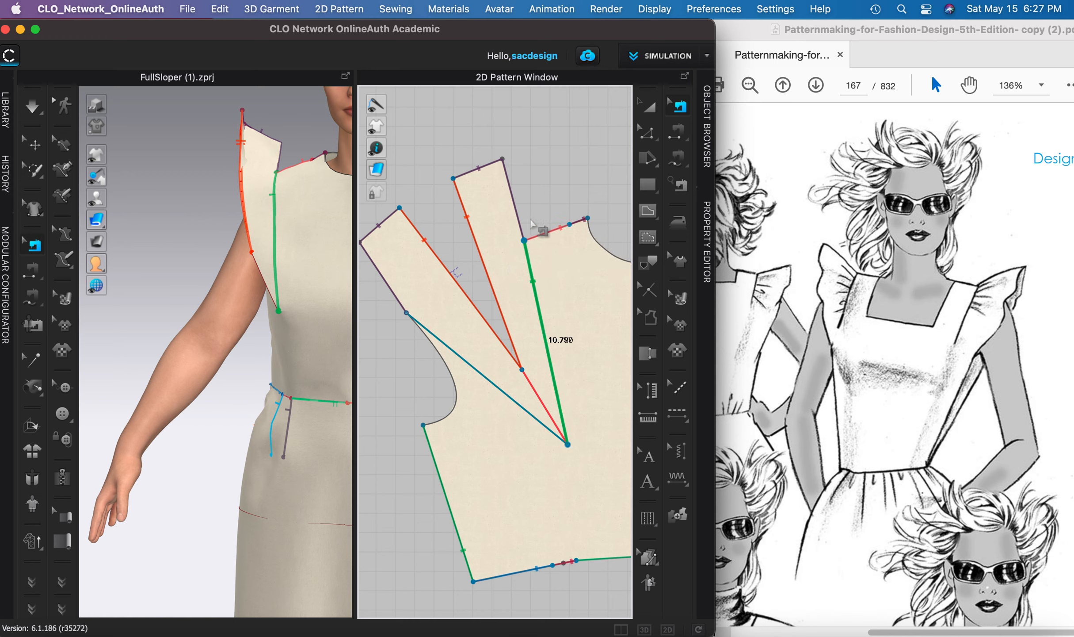
pyautogui.click(525, 241)
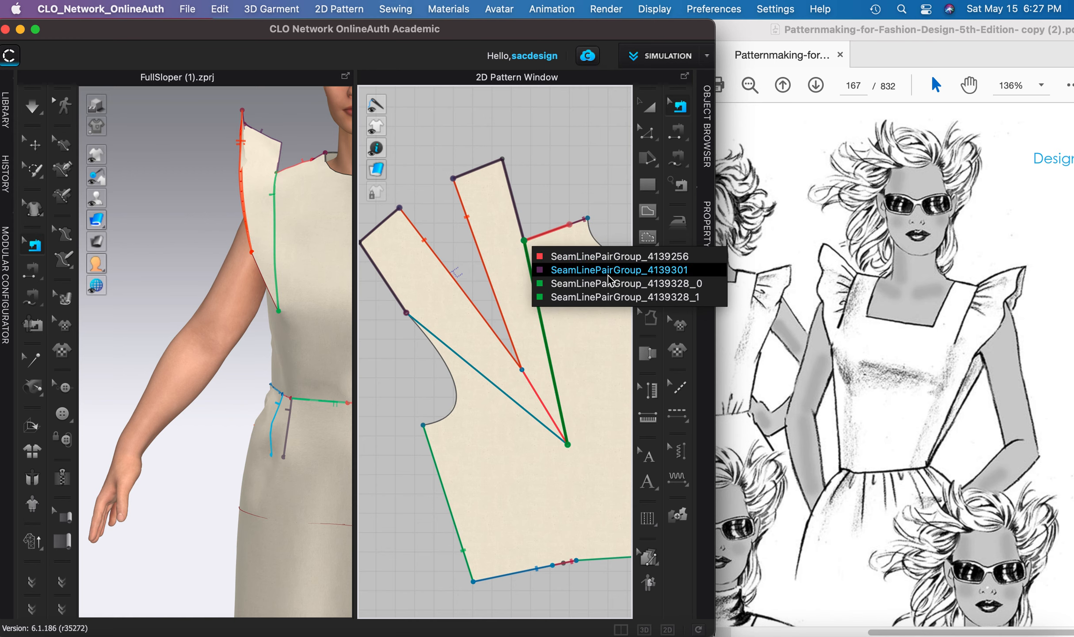
pyautogui.click(621, 295)
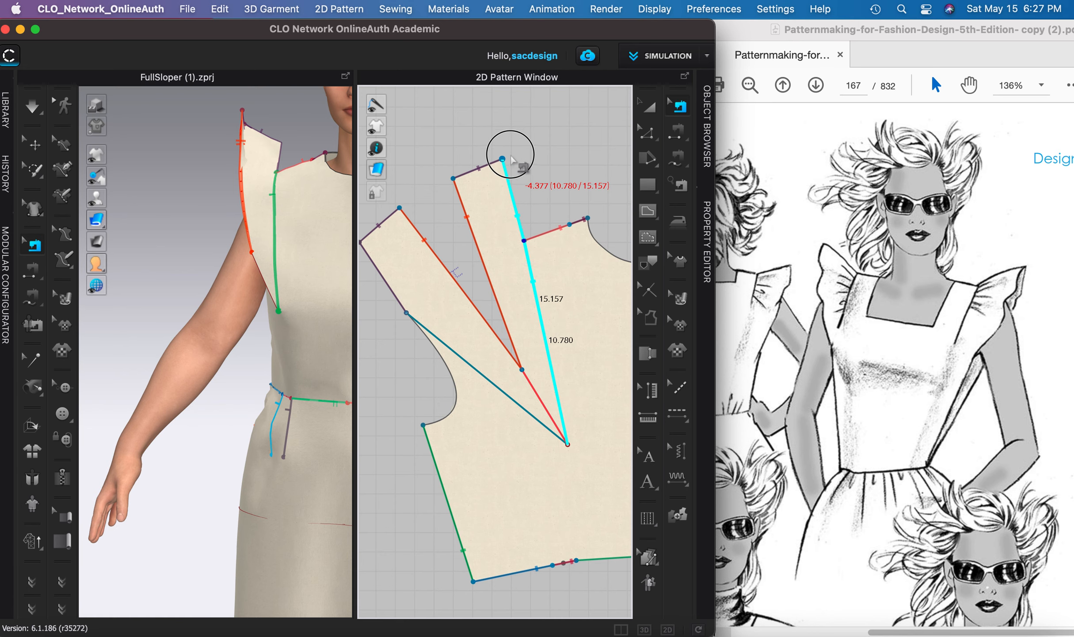
pyautogui.click(581, 185)
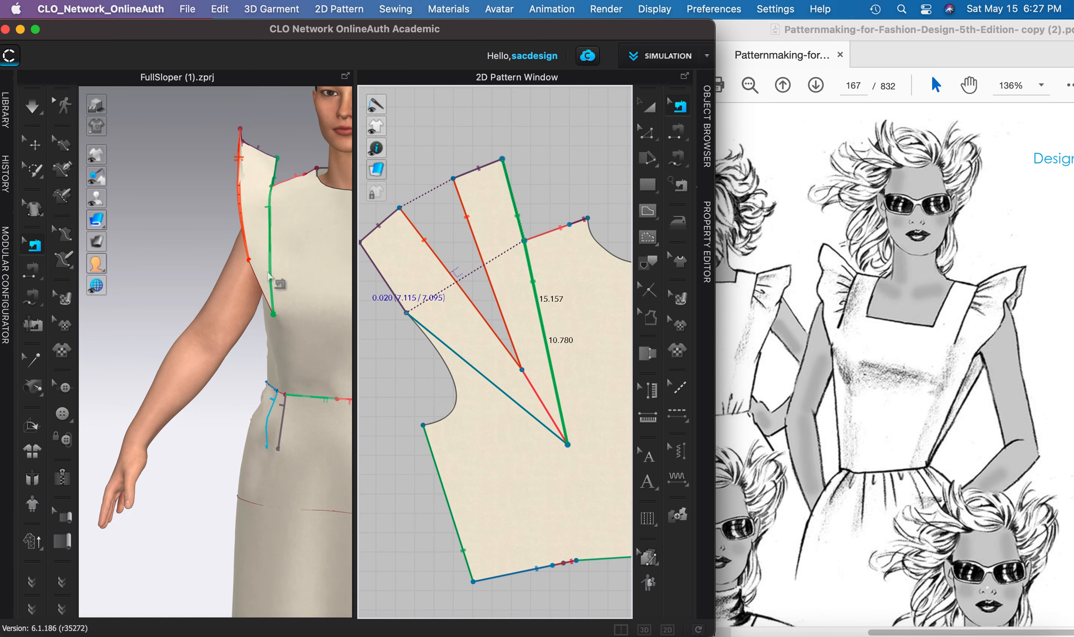
# Simulate the dress to drape the front bodice with the extended ruffle seam on the avatar.
pyautogui.scroll(2, 252, 274)
pyautogui.moveTo(256, 275); pyautogui.dragTo(183, 287, button='middle')
pyautogui.press('space')
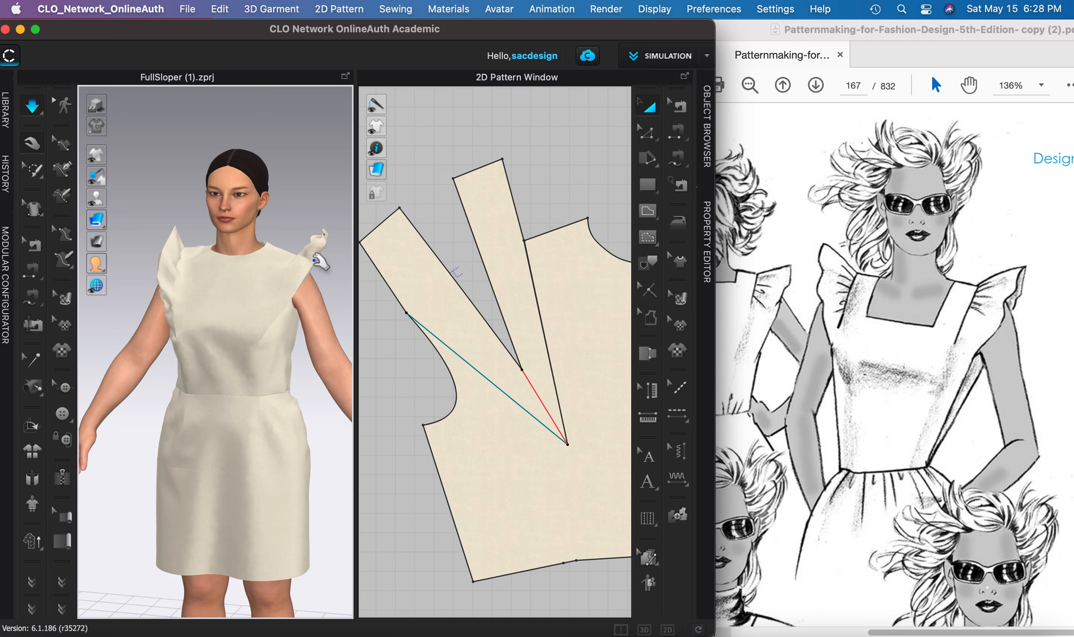
# Apply Strengthen to the front bodice pattern so the shoulder ruffles hold their shape in simulation.
pyautogui.moveTo(312, 284); pyautogui.dragTo(254, 303, button='right')
pyautogui.click(252, 302)
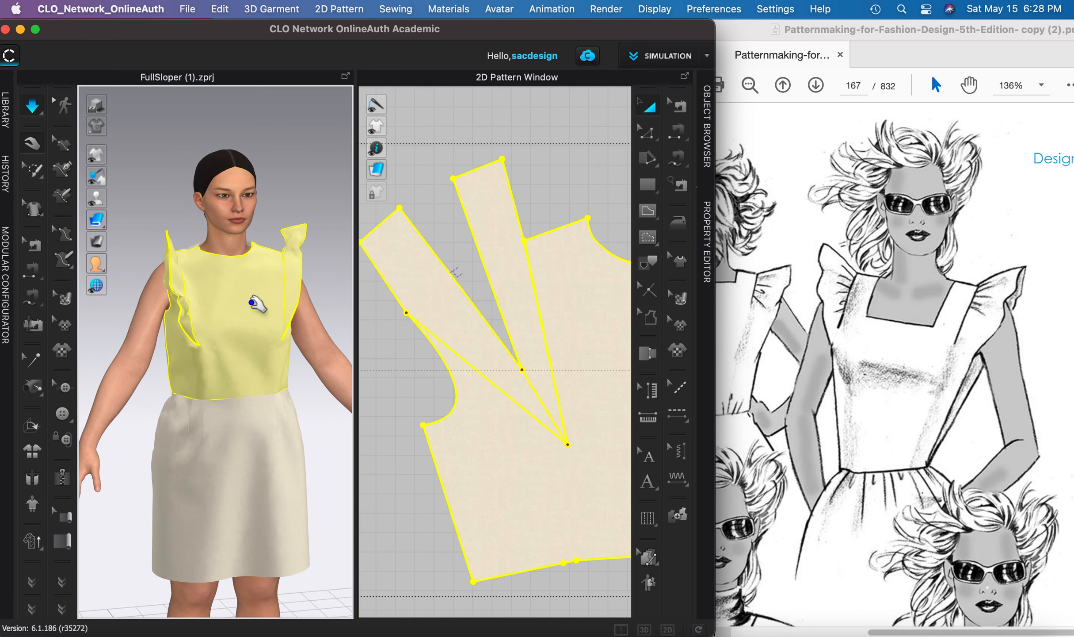
pyautogui.rightClick(256, 303)
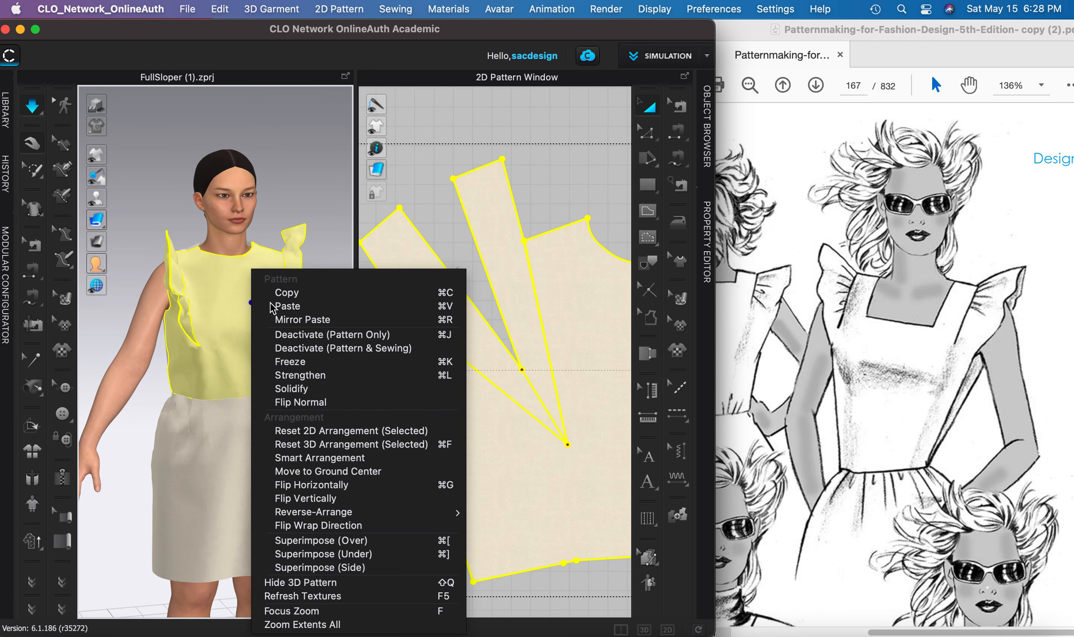
pyautogui.click(316, 379)
# Examine the strengthened front bodice and both shoulder ruffles from the front, side and back while the simulation runs.
pyautogui.moveTo(258, 352); pyautogui.dragTo(212, 318, button='right')
pyautogui.moveTo(247, 307)
pyautogui.mouseDown(button='middle')
pyautogui.moveTo(266, 309)
pyautogui.moveTo(253, 308)
pyautogui.mouseUp(button='middle')
pyautogui.moveTo(253, 309); pyautogui.dragTo(360, 305, button='right')
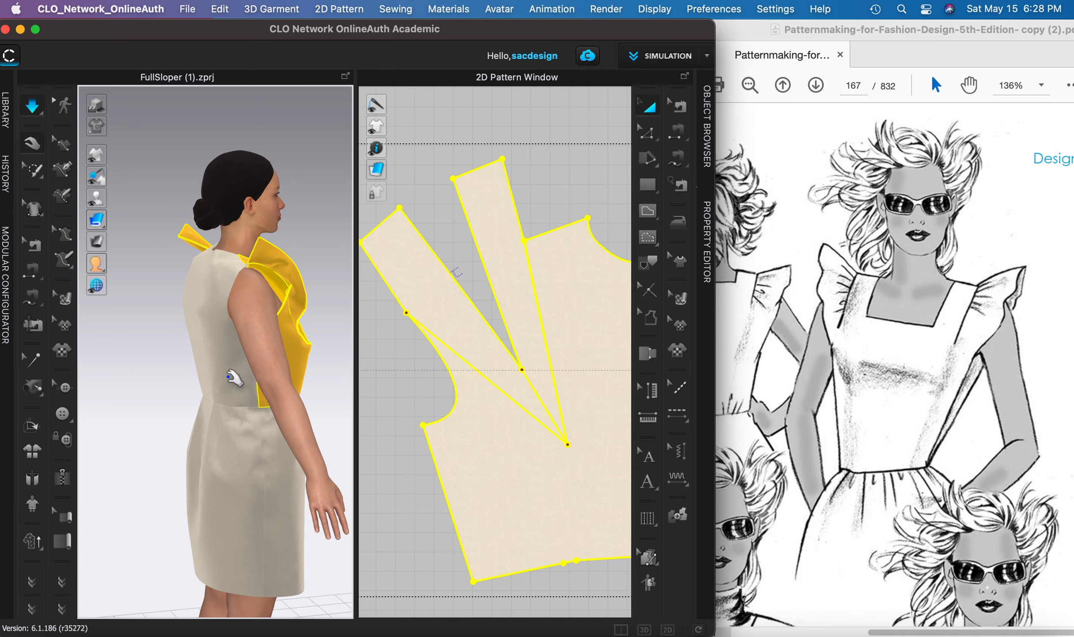
pyautogui.moveTo(292, 319); pyautogui.dragTo(249, 285, button='right')
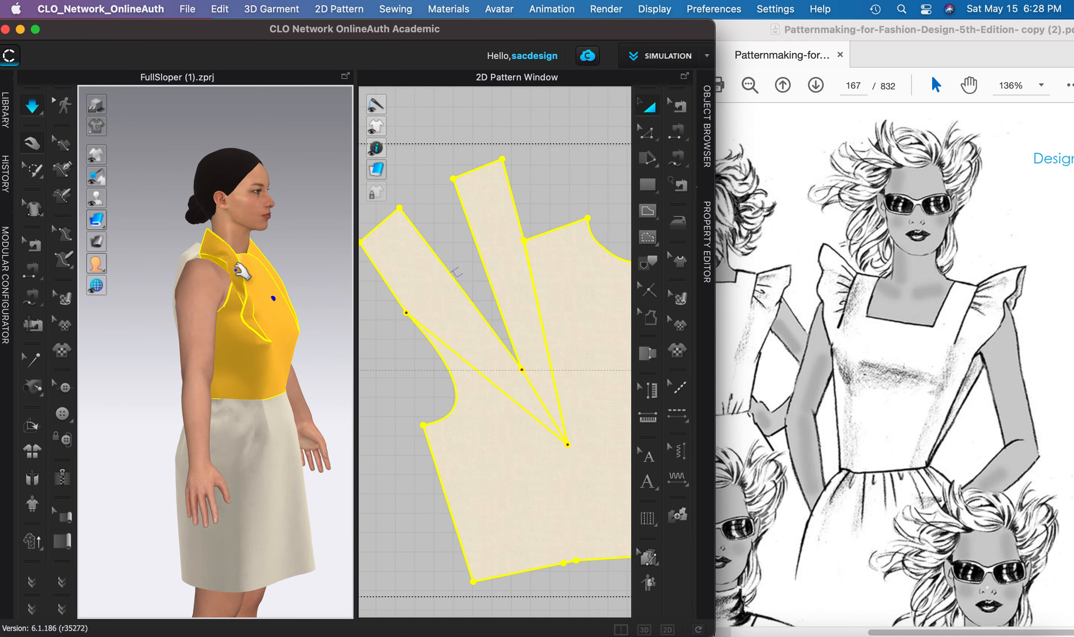
pyautogui.moveTo(242, 284); pyautogui.dragTo(228, 276, button='right')
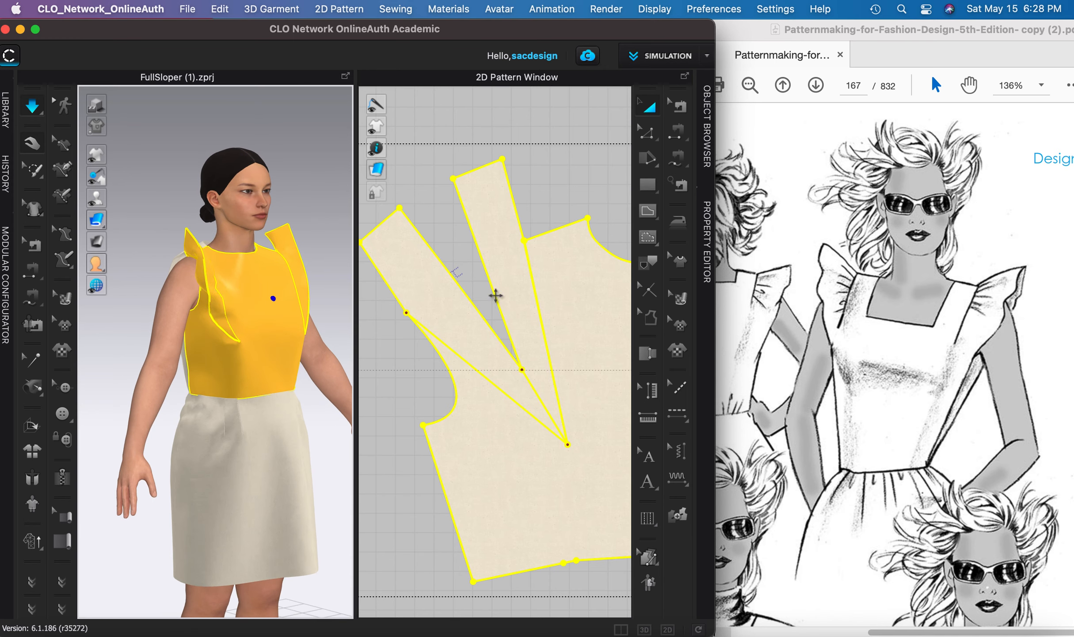
pyautogui.moveTo(278, 303); pyautogui.dragTo(221, 296, button='right')
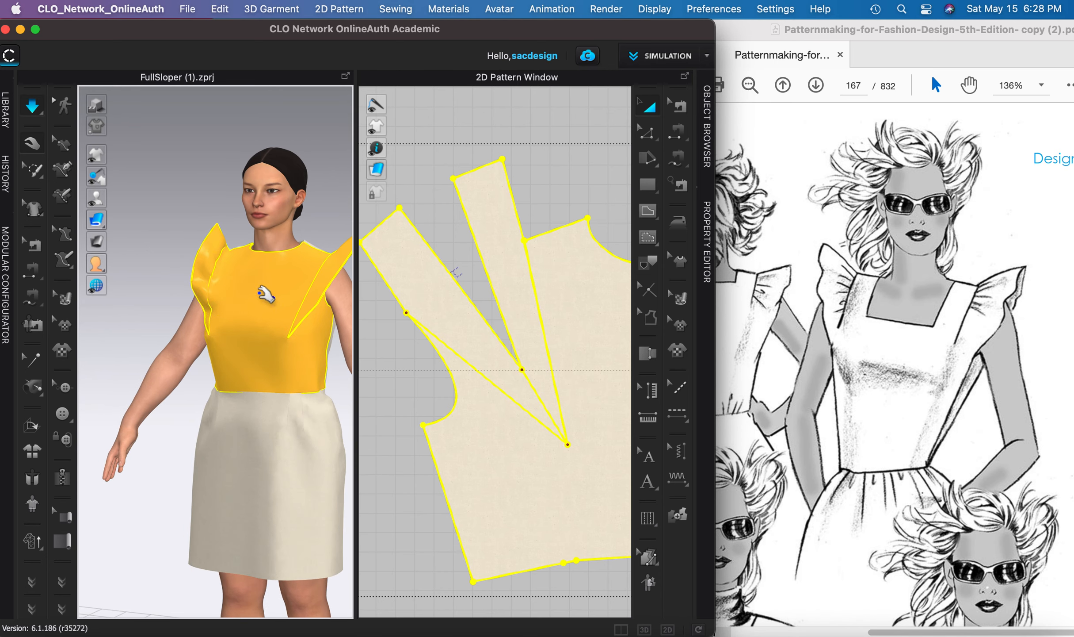
pyautogui.scroll(-1, 266, 295)
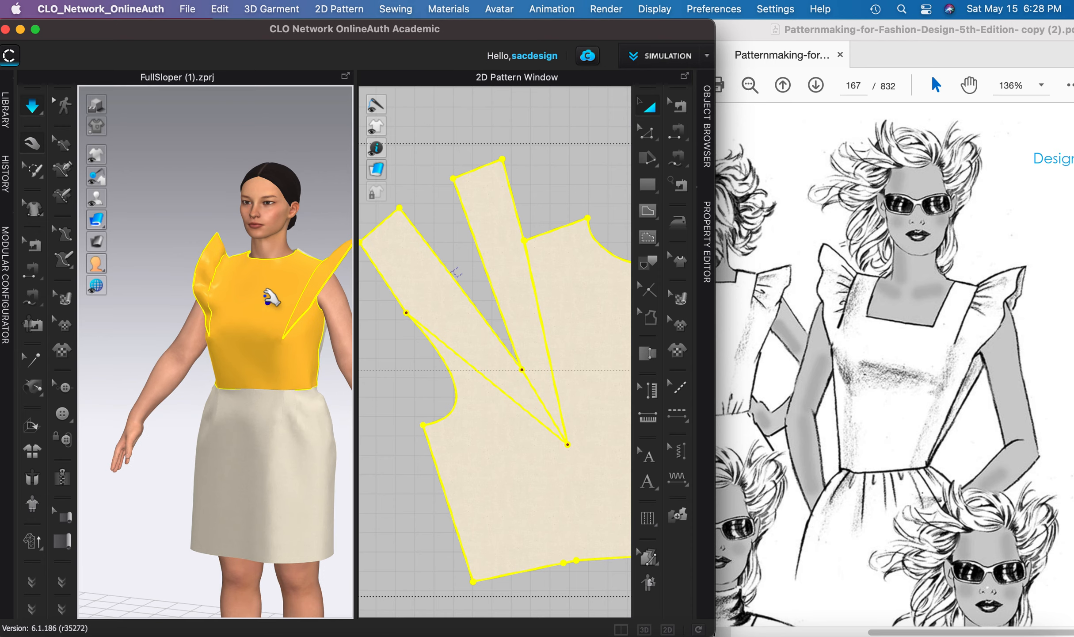